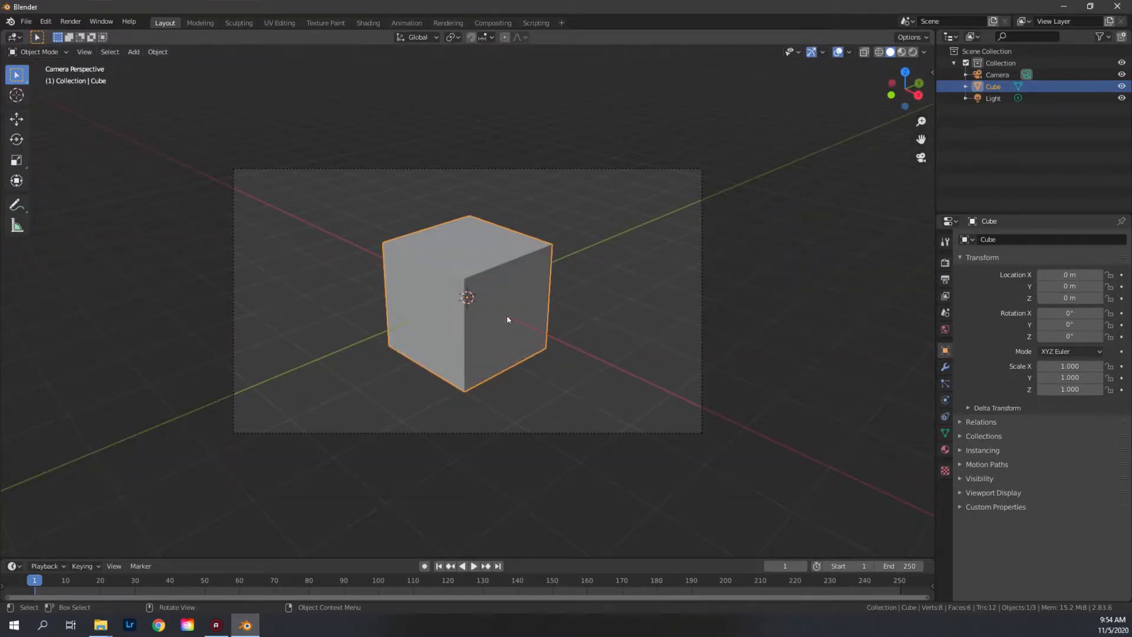
Step: Move the default cube up 1 m along the global Z axis
{"action": "type", "text": "gz"}
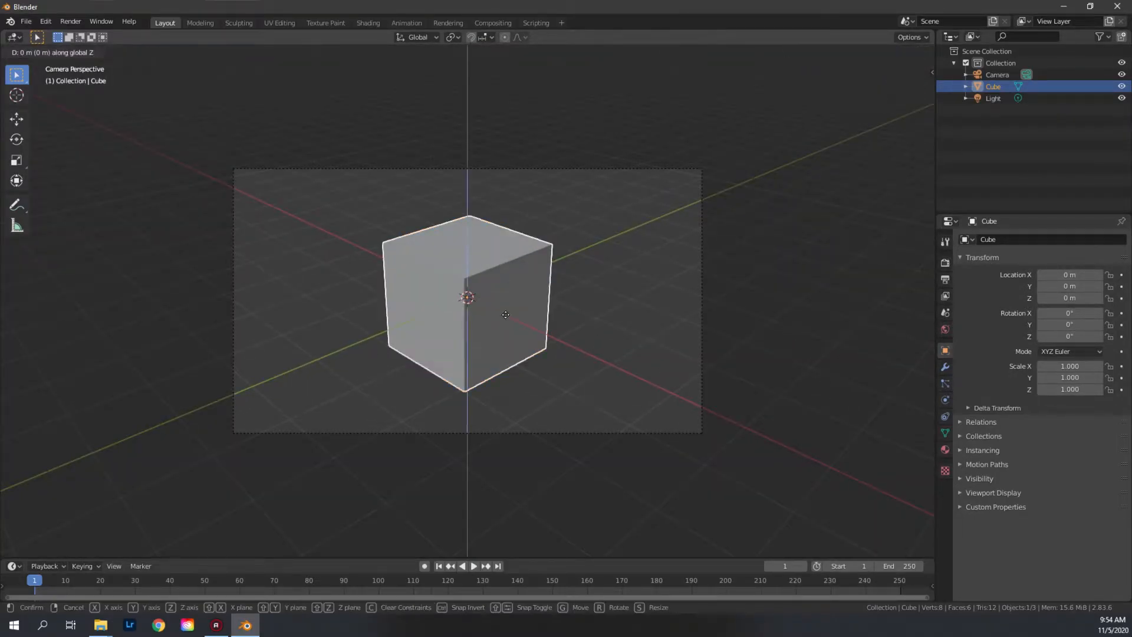
{"action": "type", "text": "1"}
{"action": "key", "text": "Return"}
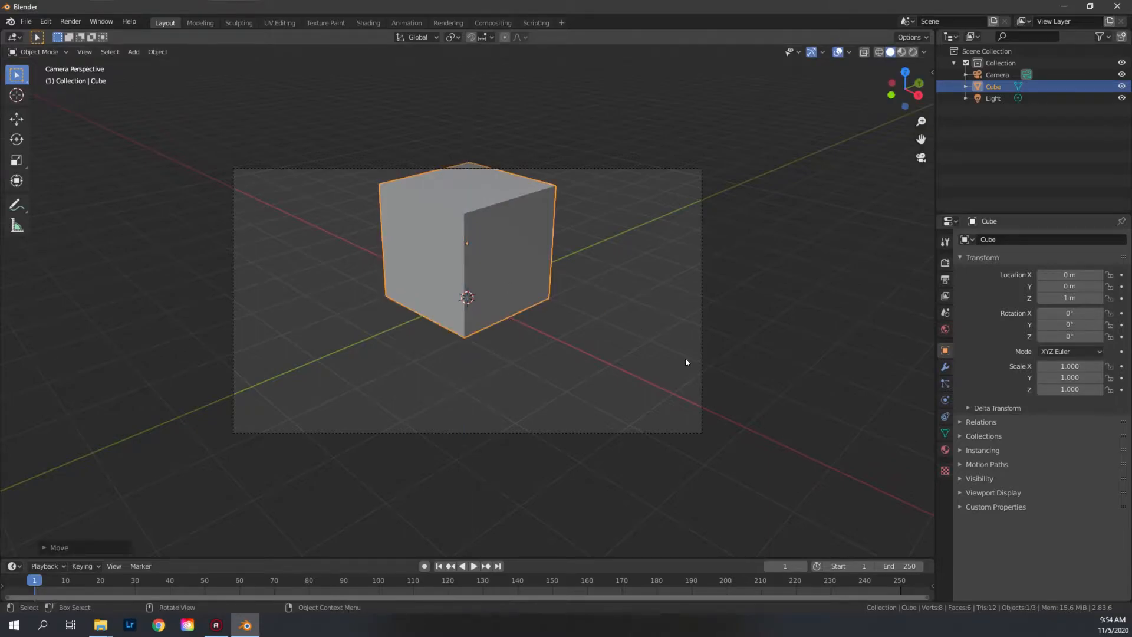
Step: Add a plane mesh beneath the cube and scale it by a factor of 7
{"action": "key", "text": "shift+a"}
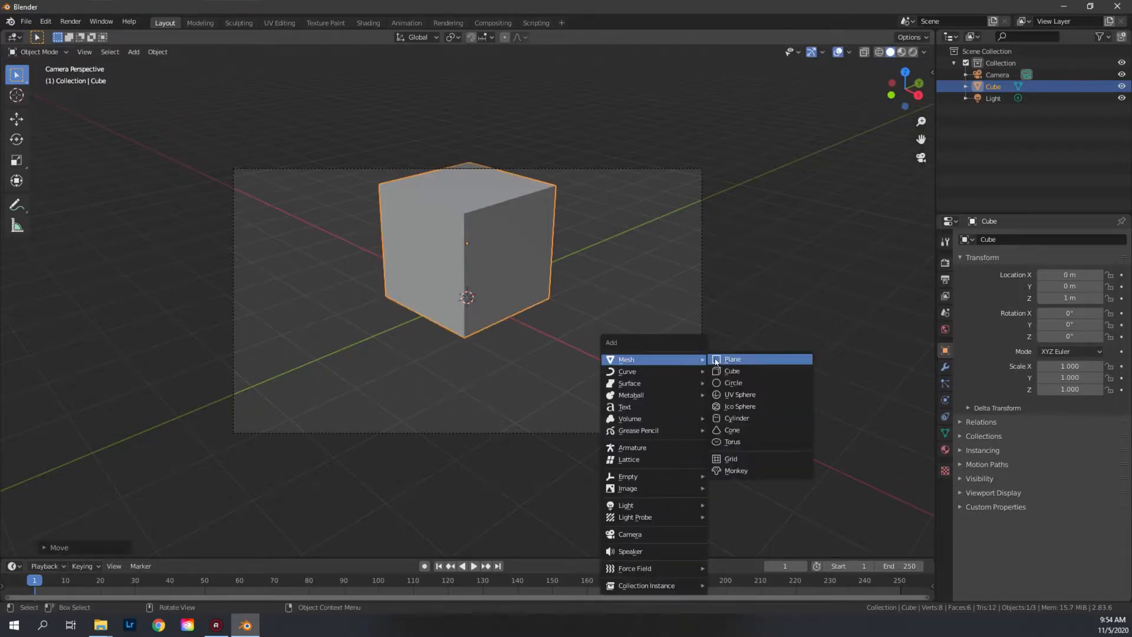
{"action": "left_click", "coordinate": [716, 361]}
{"action": "key", "text": "s"}
{"action": "key", "text": "7"}
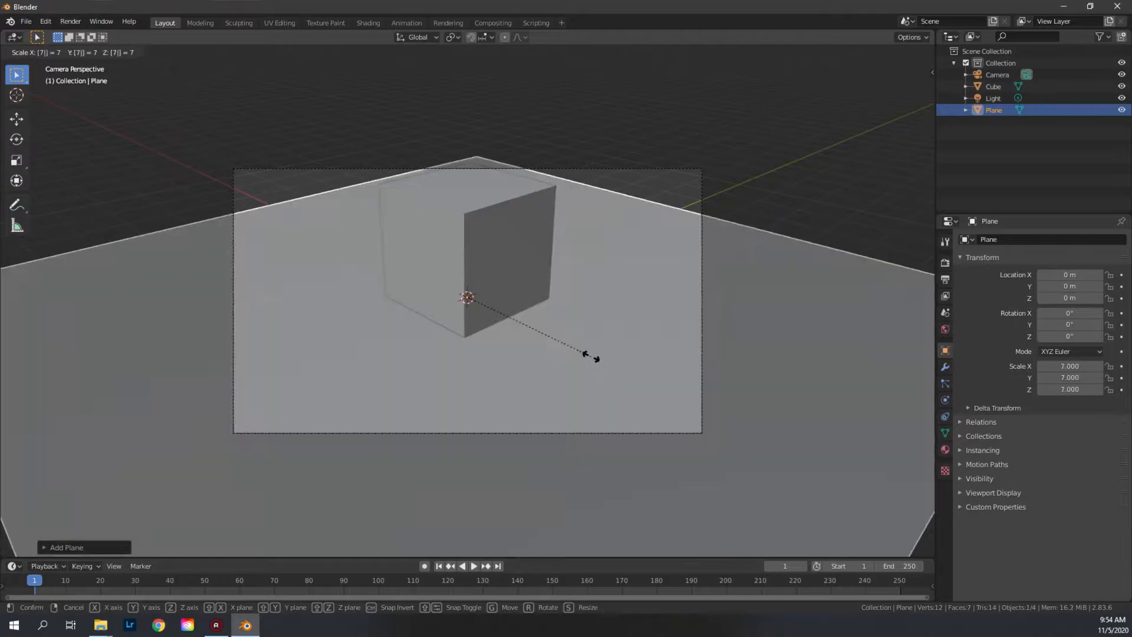
{"action": "key", "text": "Return"}
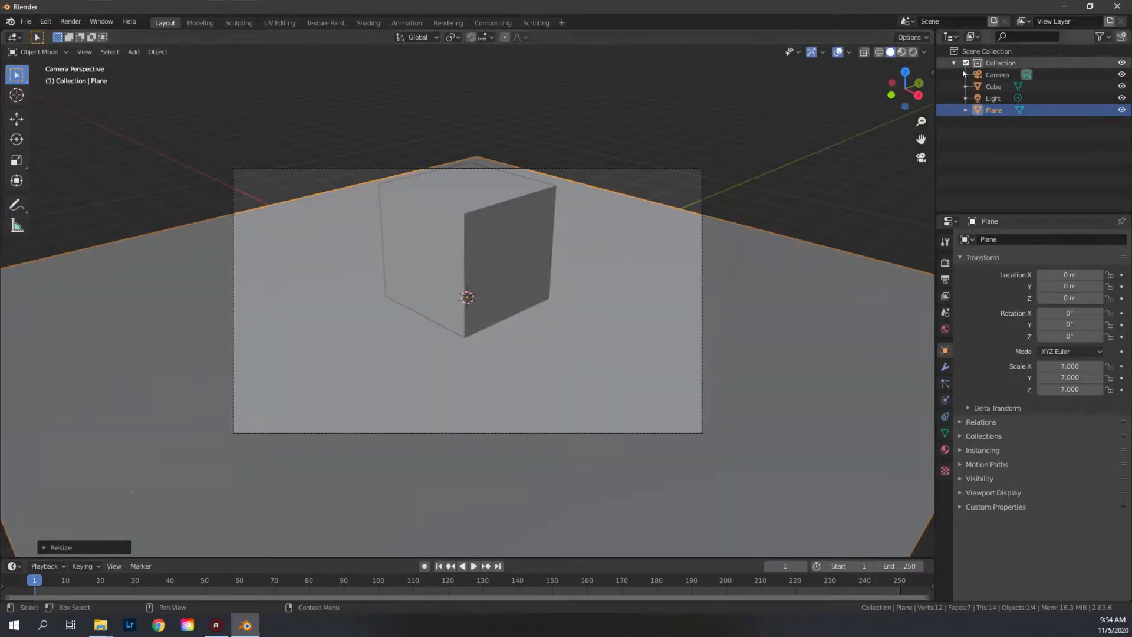
Step: Switch the viewport to rendered shading and check which render engines are available for the scene
{"action": "key", "text": "z"}
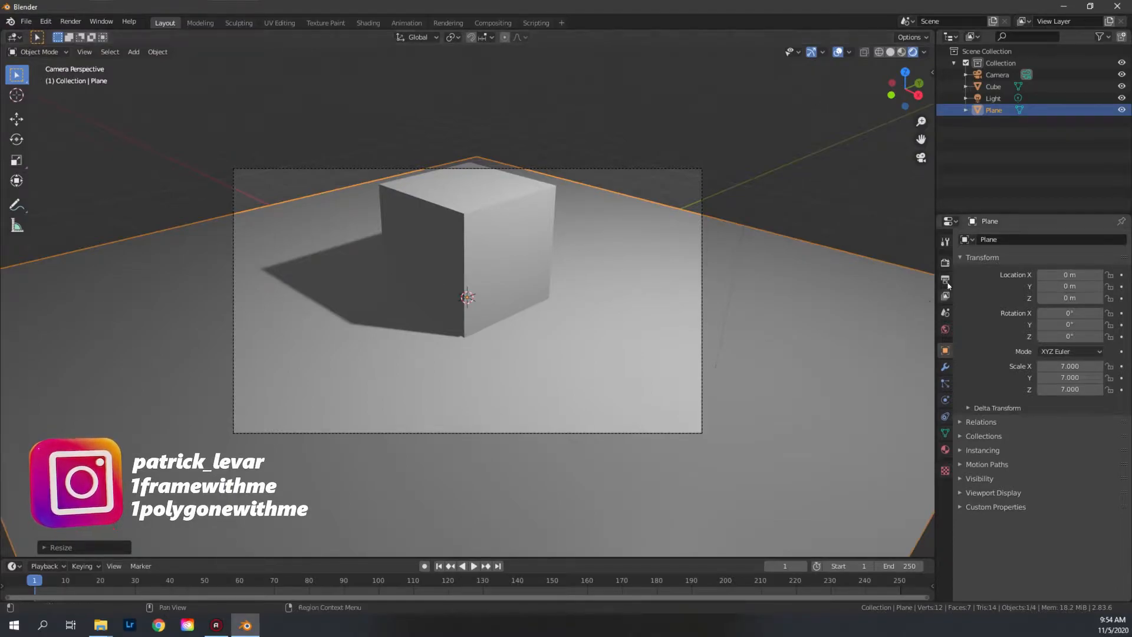
{"action": "left_click", "coordinate": [946, 263]}
{"action": "left_click", "coordinate": [1066, 239]}
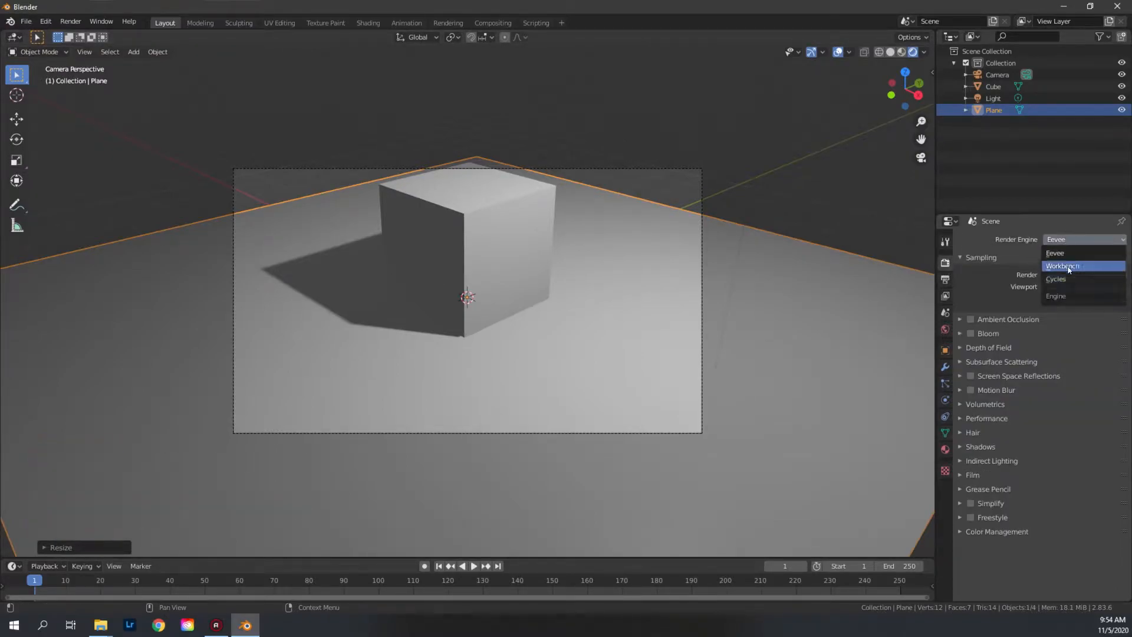
Step: Find the OctaneRender Engine (v. 21.14) add-on in the preferences, enable it and close the preferences
{"action": "left_click", "coordinate": [71, 23]}
{"action": "mouse_move", "coordinate": [46, 21]}
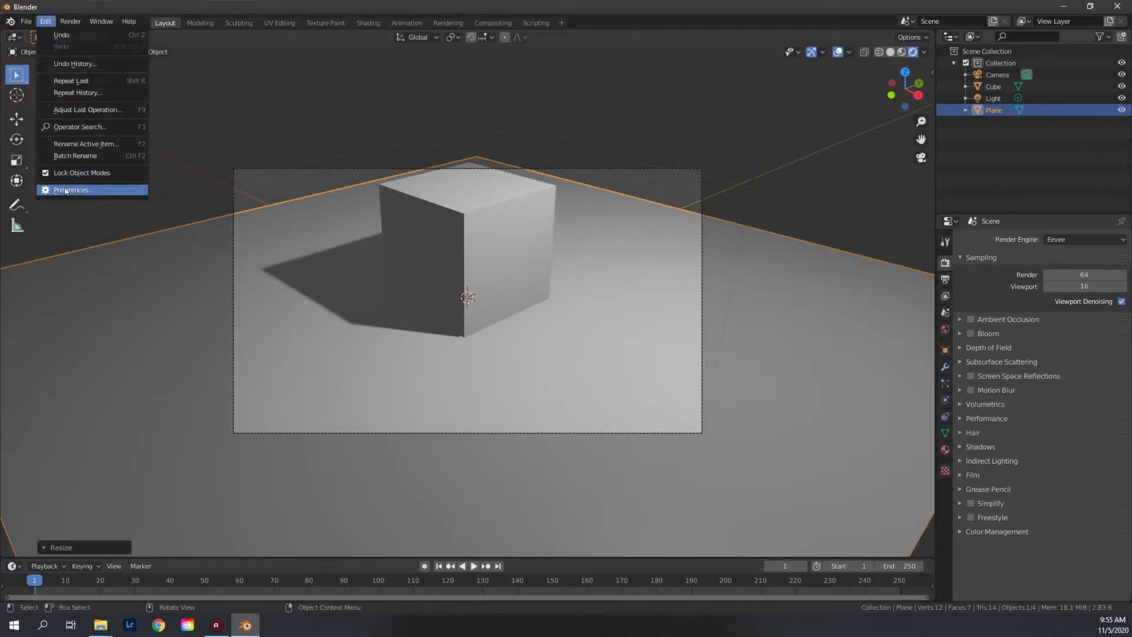
{"action": "left_click", "coordinate": [83, 190]}
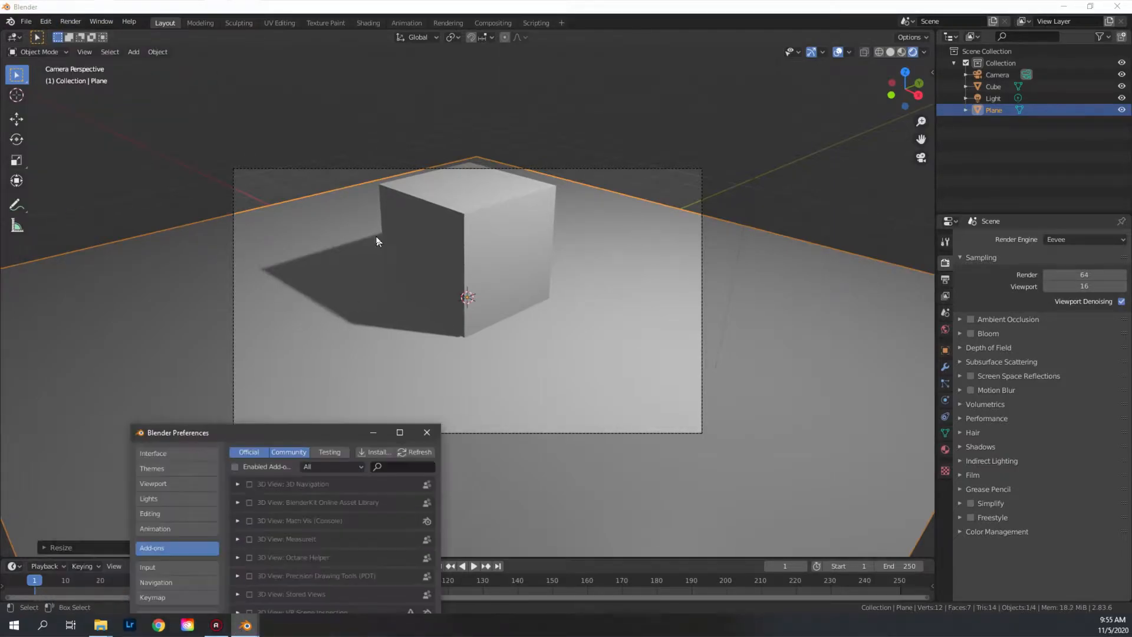
{"action": "left_click", "coordinate": [536, 195]}
{"action": "type", "text": "oc"}
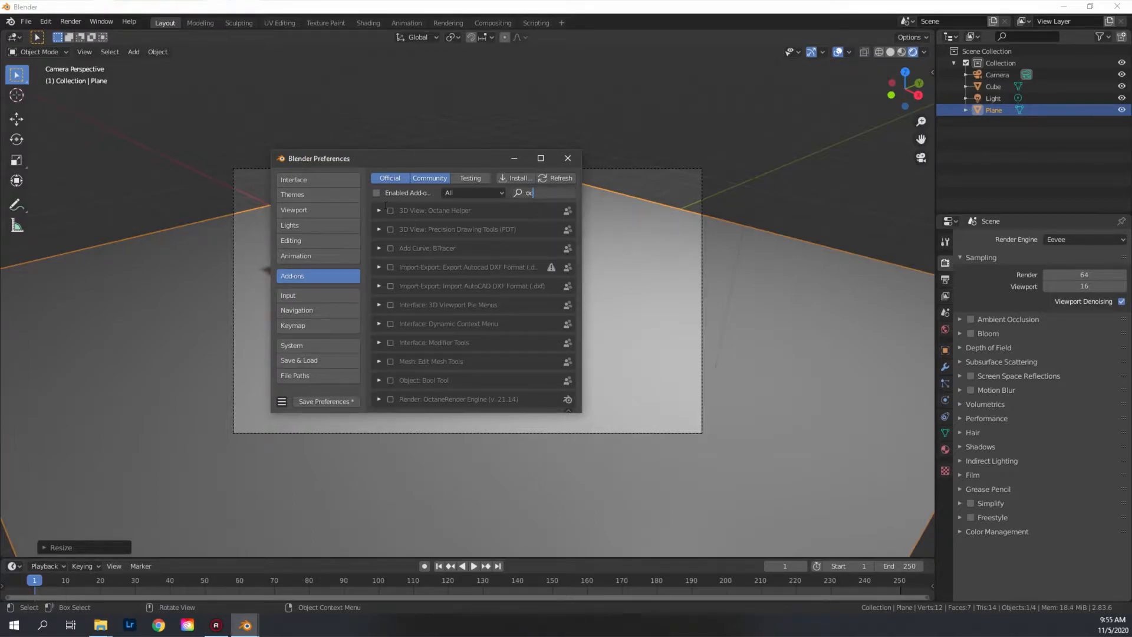
{"action": "key", "text": "Return"}
{"action": "left_click", "coordinate": [390, 399]}
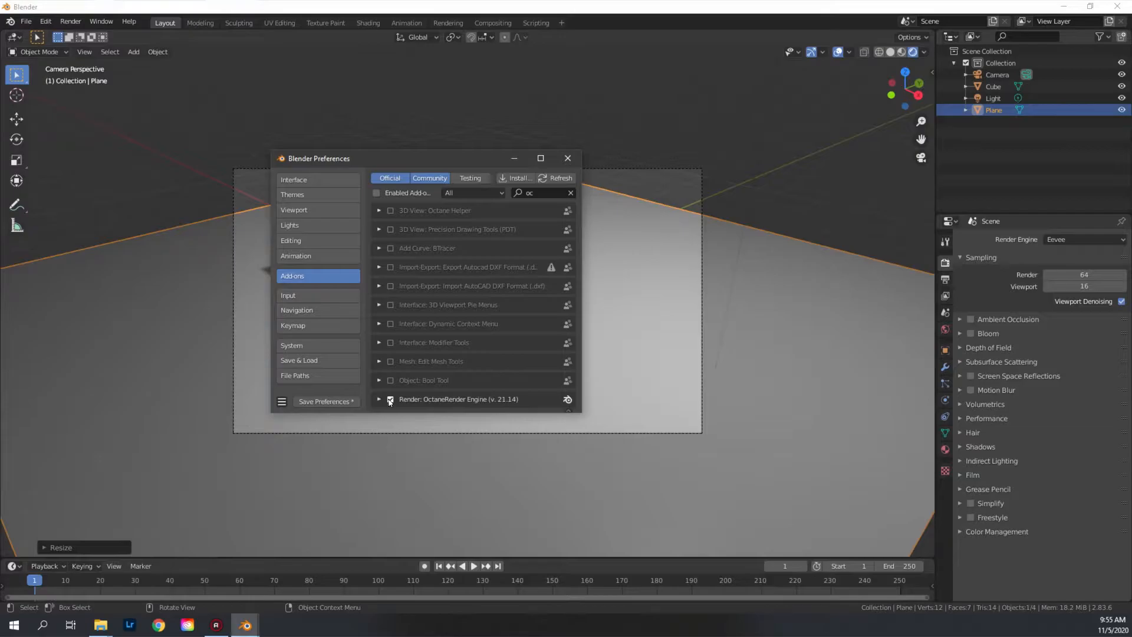
{"action": "left_click", "coordinate": [571, 160]}
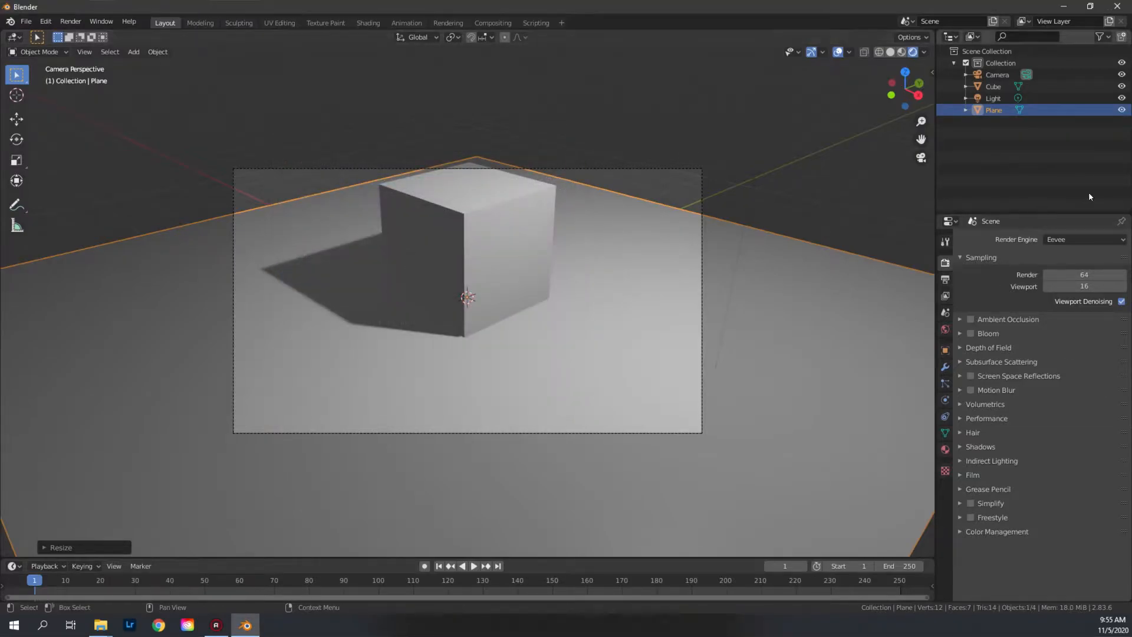
Step: Set the render engine to Octane and the color management display device to None
{"action": "left_click", "coordinate": [1099, 240]}
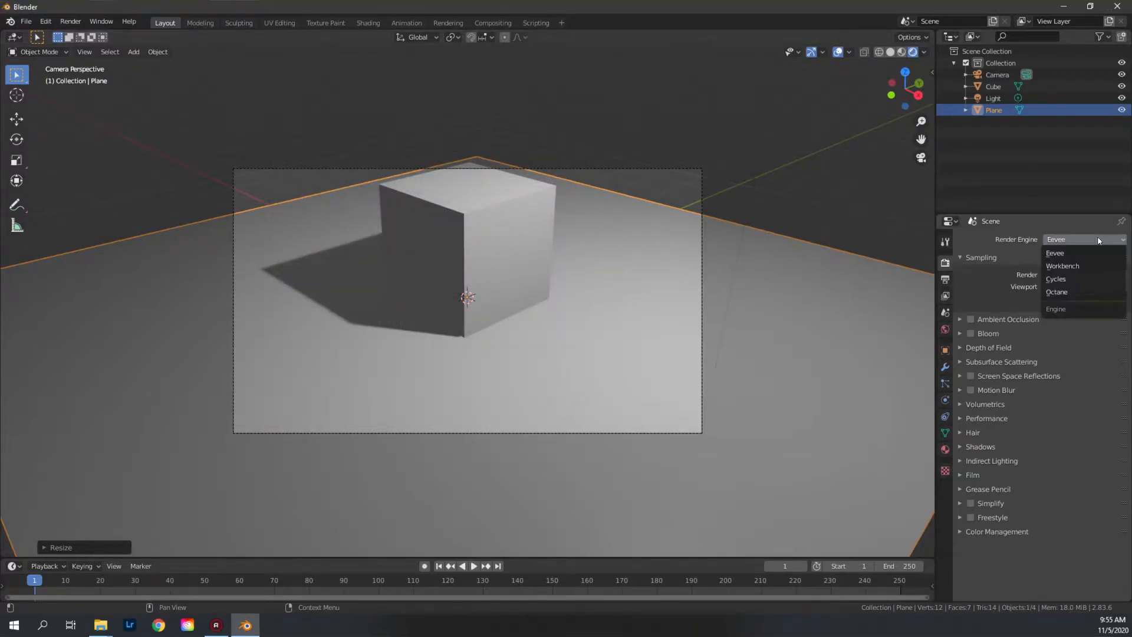
{"action": "left_click", "coordinate": [1061, 292]}
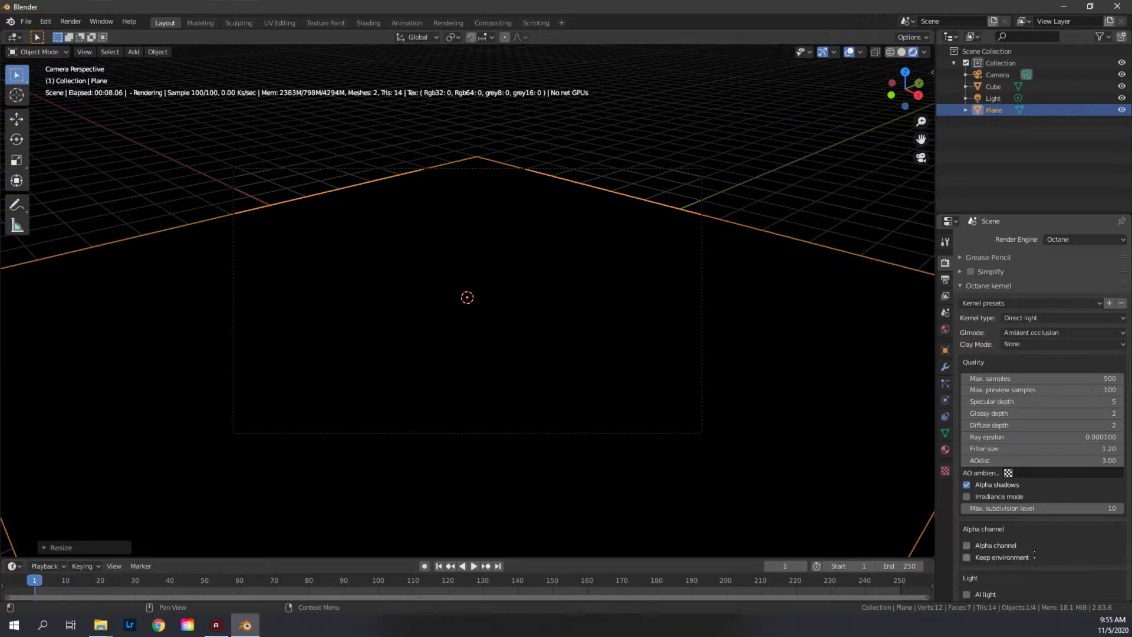
{"action": "scroll", "coordinate": [1025, 539], "scroll_direction": "down", "scroll_amount": 15}
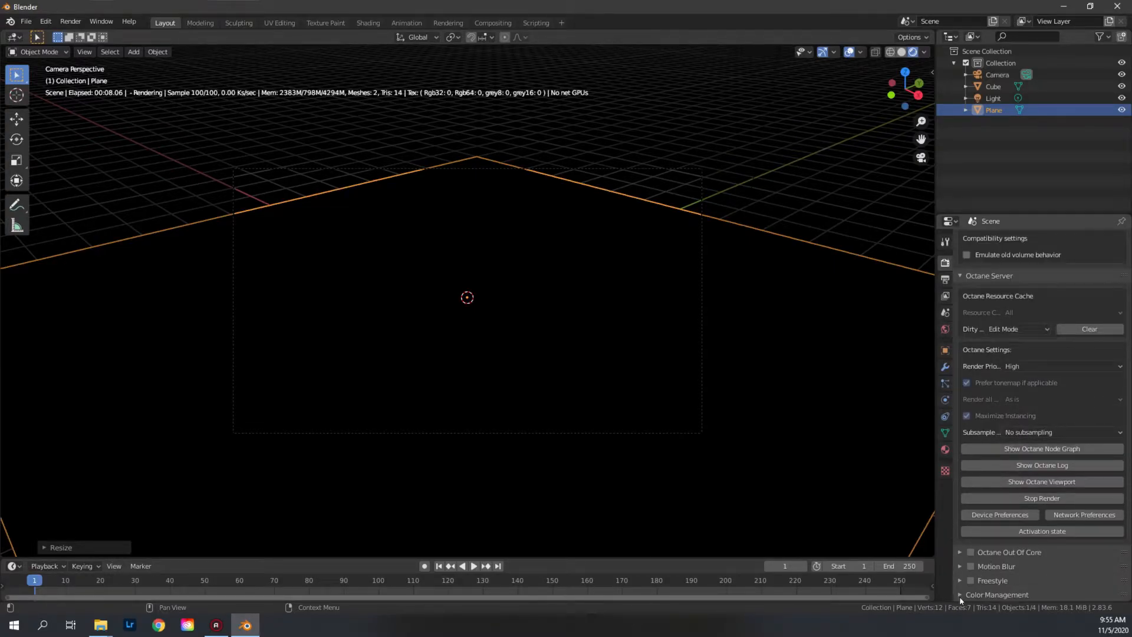
{"action": "scroll", "coordinate": [1075, 415], "scroll_direction": "down", "scroll_amount": 4}
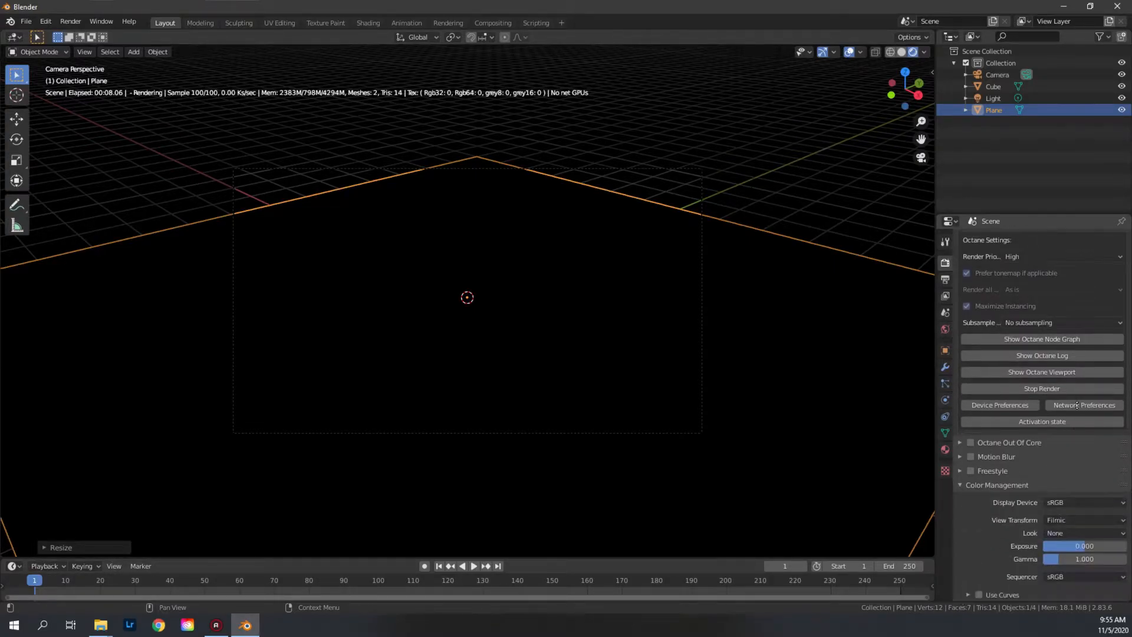
{"action": "left_click", "coordinate": [1084, 502]}
{"action": "left_click", "coordinate": [1061, 513]}
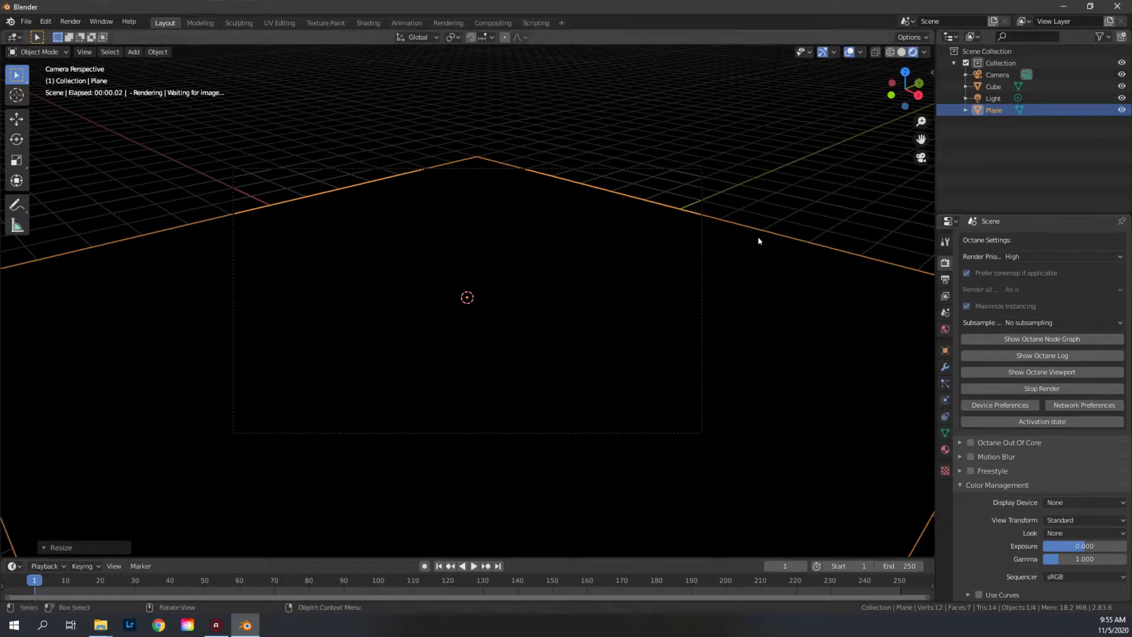
Step: In the Shading workspace, switch the node editor to the World shader and delete its Background node
{"action": "left_click", "coordinate": [373, 23]}
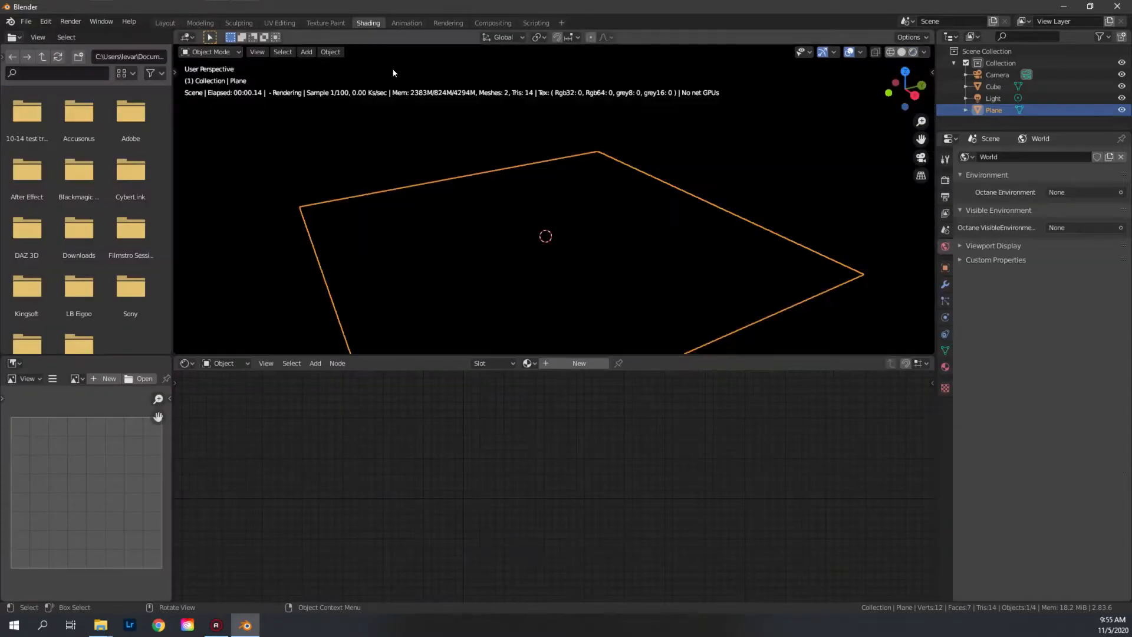
{"action": "left_click", "coordinate": [224, 363]}
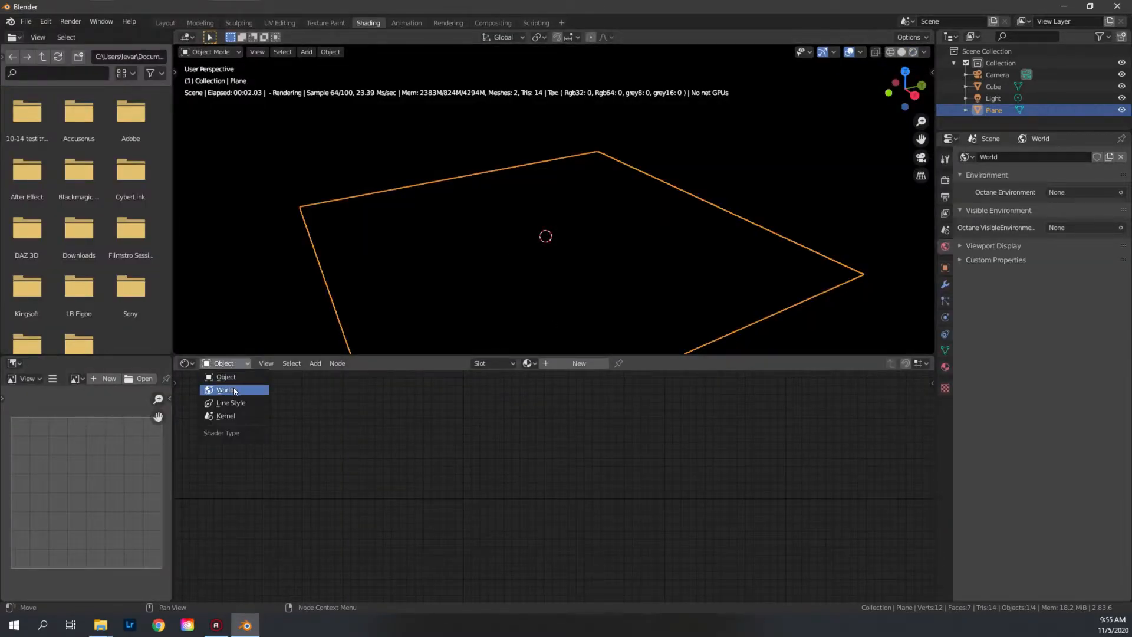
{"action": "left_click", "coordinate": [234, 392]}
{"action": "key", "text": "Home"}
{"action": "left_click", "coordinate": [612, 389]}
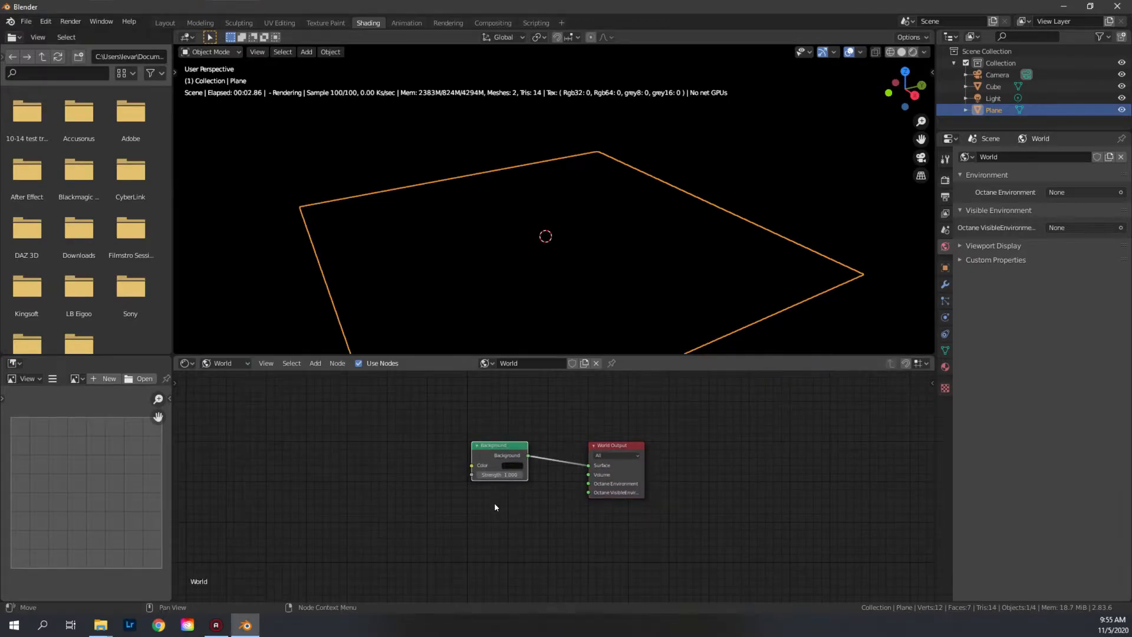
{"action": "key", "text": "Delete"}
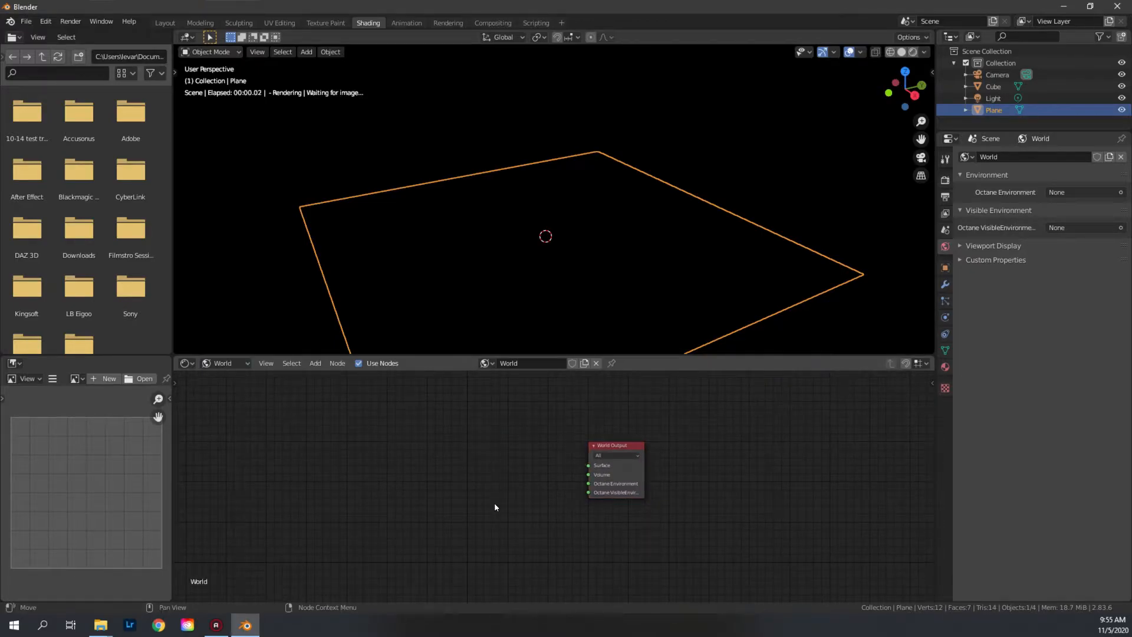
Step: Set the World Output node's target to Octane and move the node aside to free up space
{"action": "left_click", "coordinate": [612, 456]}
{"action": "left_click", "coordinate": [605, 490]}
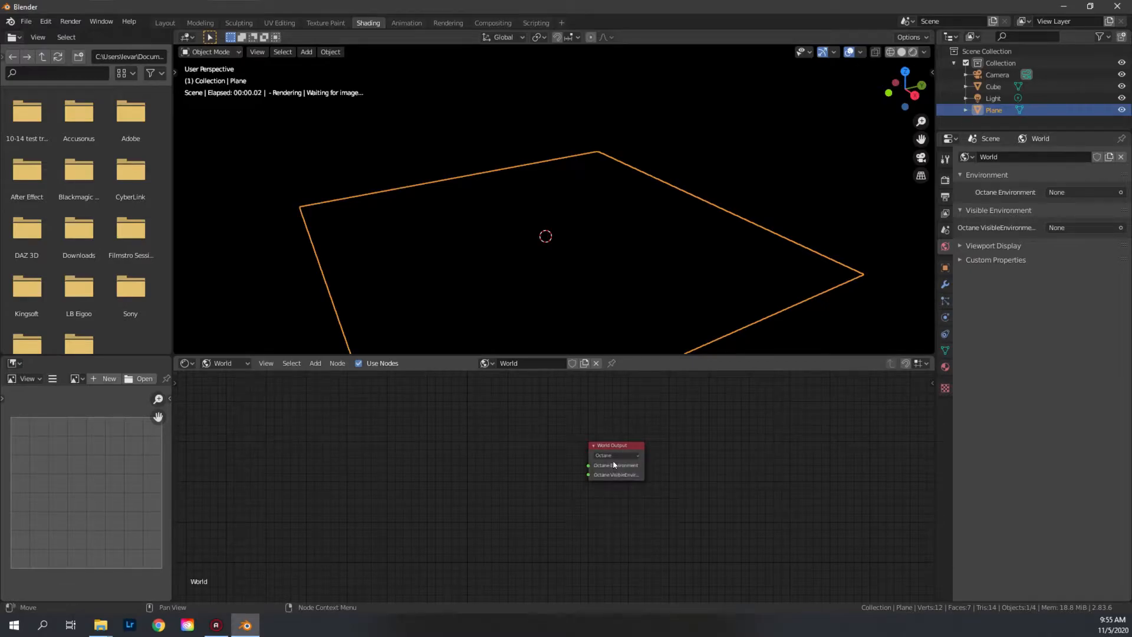
{"action": "left_click_drag", "start_coordinate": [621, 451], "coordinate": [666, 424]}
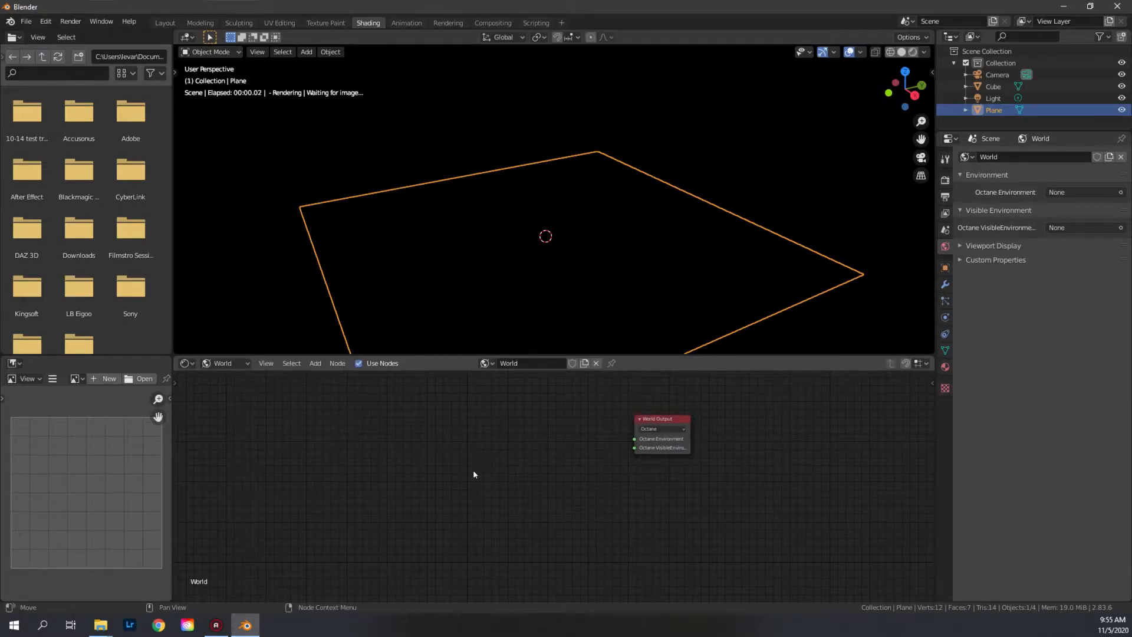
Step: Add a Texture Environment node, connect it to the World Output's Octane Environment input, and view the scene through the camera
{"action": "key", "text": "shift+a"}
{"action": "mouse_move", "coordinate": [442, 575]}
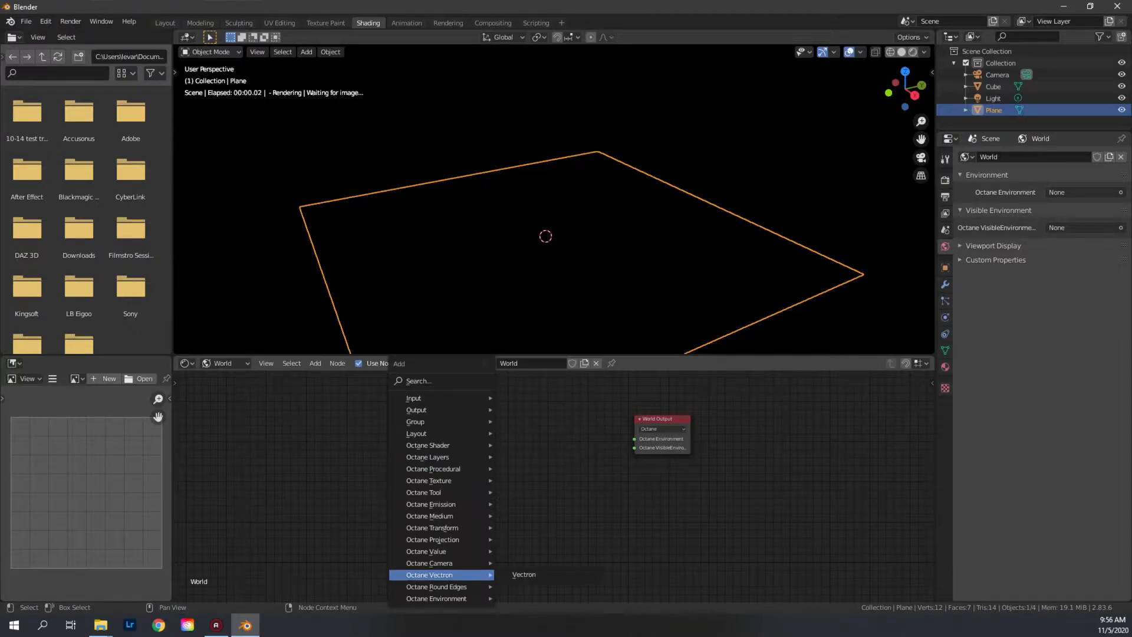
{"action": "mouse_move", "coordinate": [442, 598]}
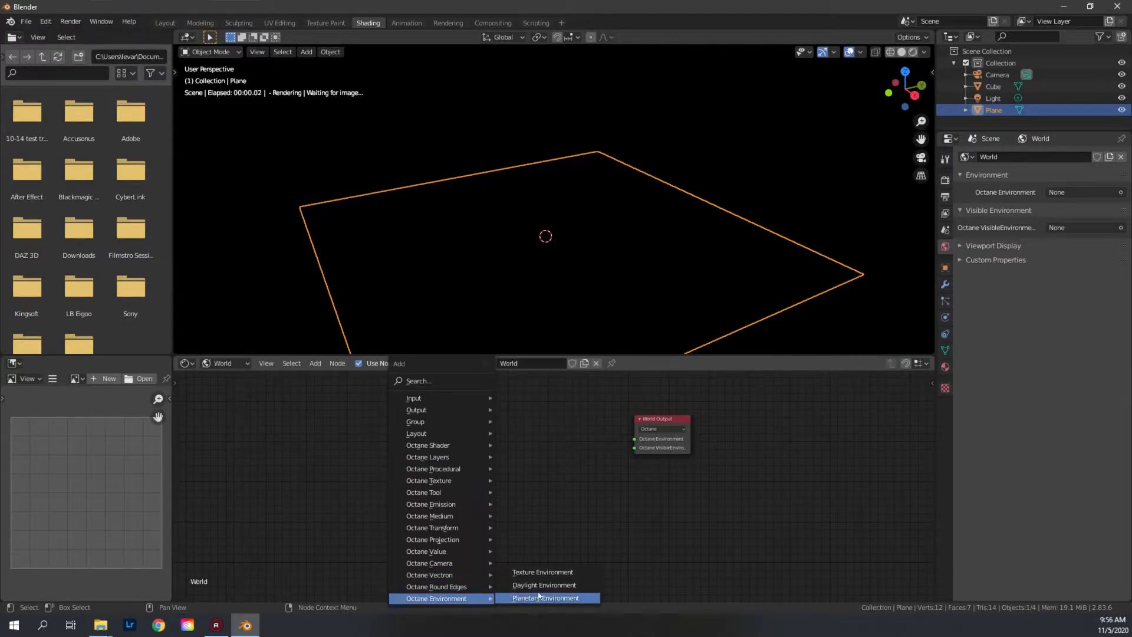
{"action": "left_click", "coordinate": [549, 572]}
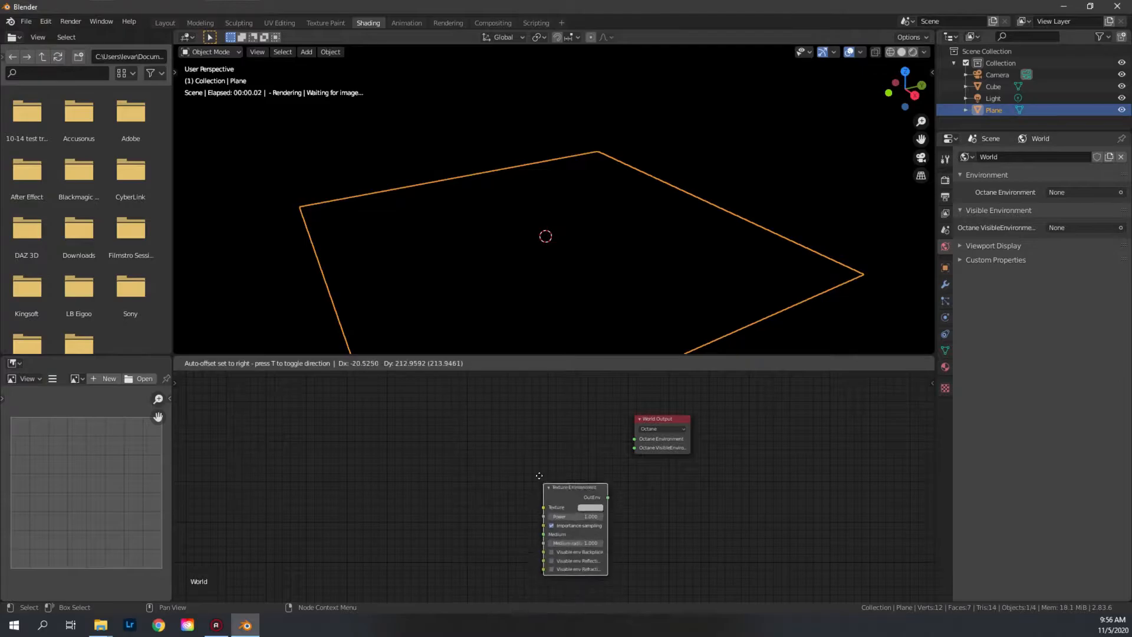
{"action": "left_click", "coordinate": [514, 403]}
{"action": "left_click_drag", "start_coordinate": [581, 425], "coordinate": [746, 400]}
{"action": "left_click_drag", "start_coordinate": [539, 427], "coordinate": [631, 423]}
{"action": "key", "text": "KP_0"}
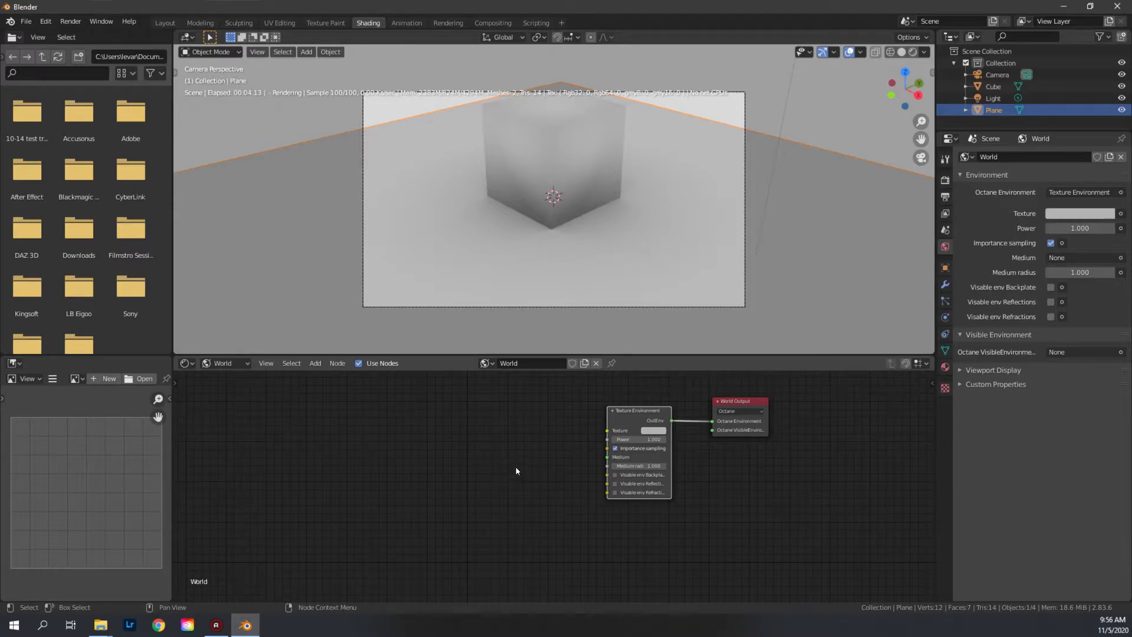
Step: Add an Image Tex node and connect its output to the Texture Environment's Texture input
{"action": "key", "text": "shift+a"}
{"action": "mouse_move", "coordinate": [518, 460]}
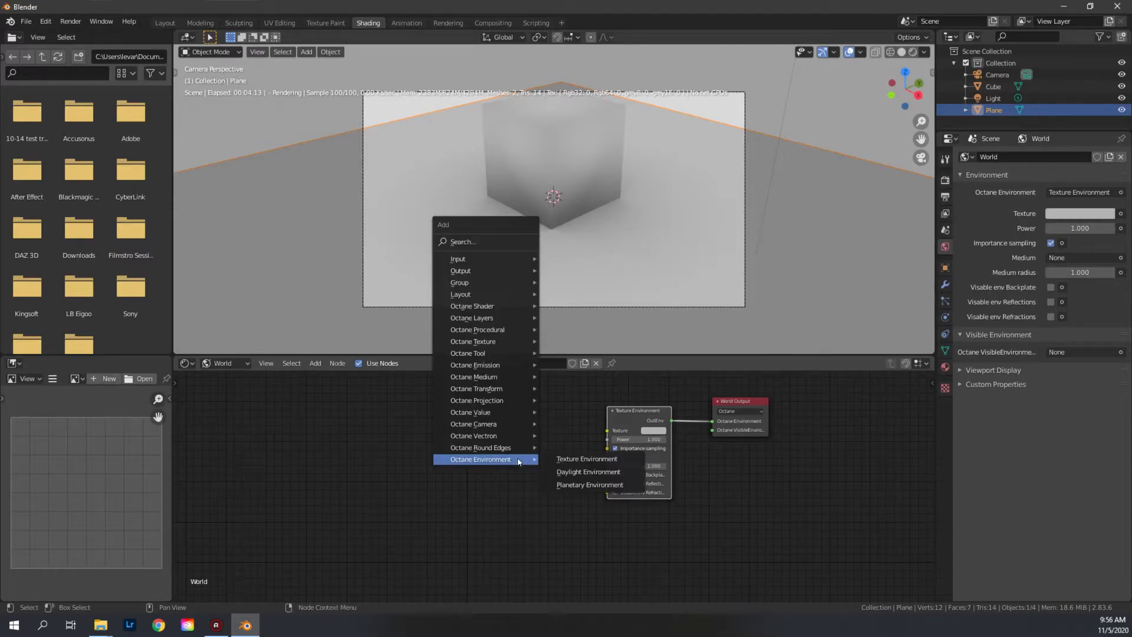
{"action": "left_click", "coordinate": [502, 240]}
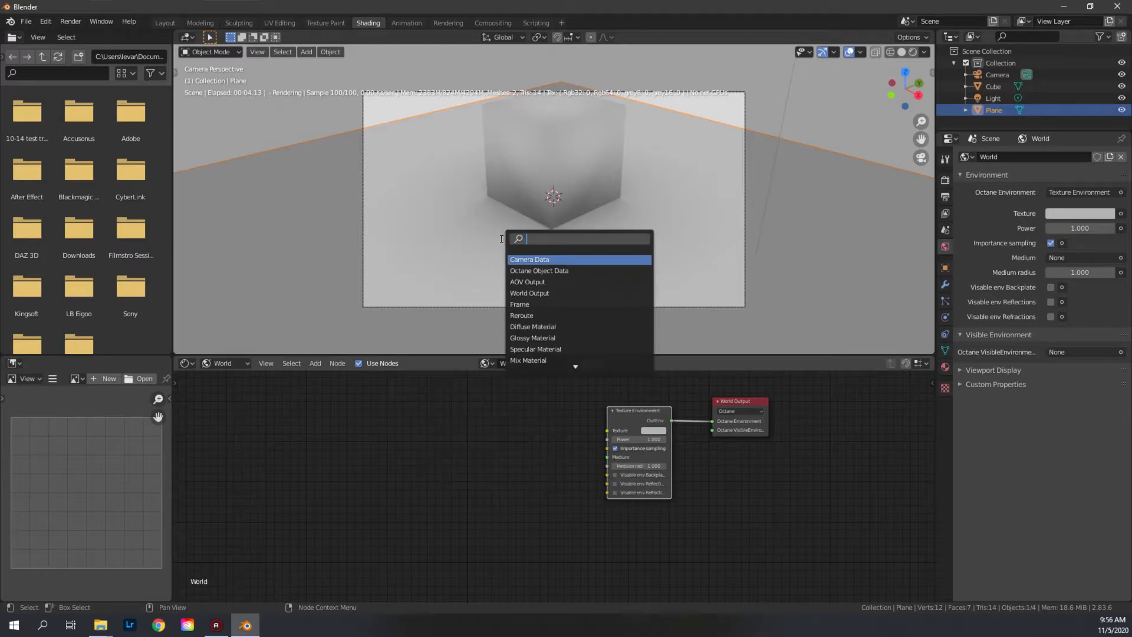
{"action": "type", "text": "im"}
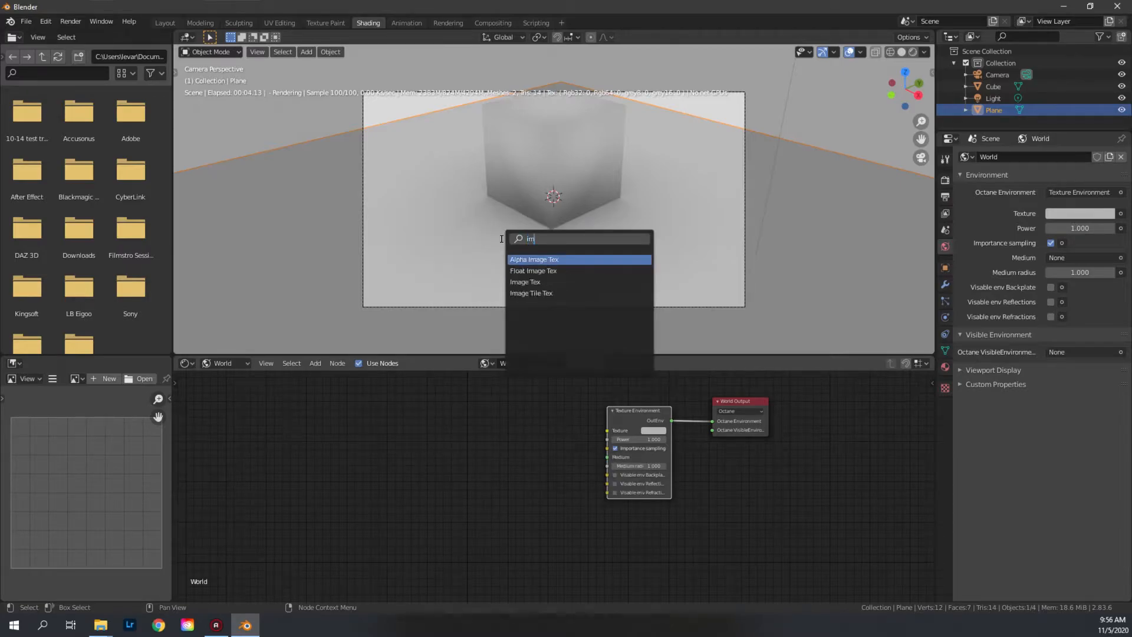
{"action": "left_click", "coordinate": [524, 282]}
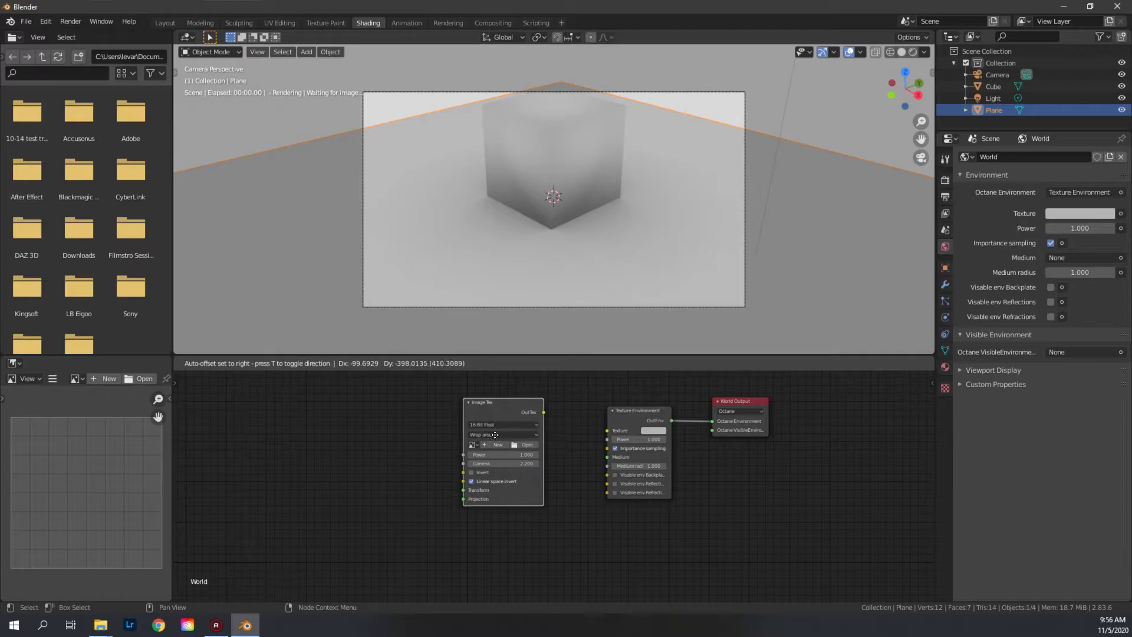
{"action": "left_click", "coordinate": [538, 451]}
{"action": "left_click_drag", "start_coordinate": [550, 424], "coordinate": [607, 430]}
Step: Load the abandoned_hall_01 HDR image into the Image Tex node and set its gamma to 1
{"action": "left_click", "coordinate": [534, 456]}
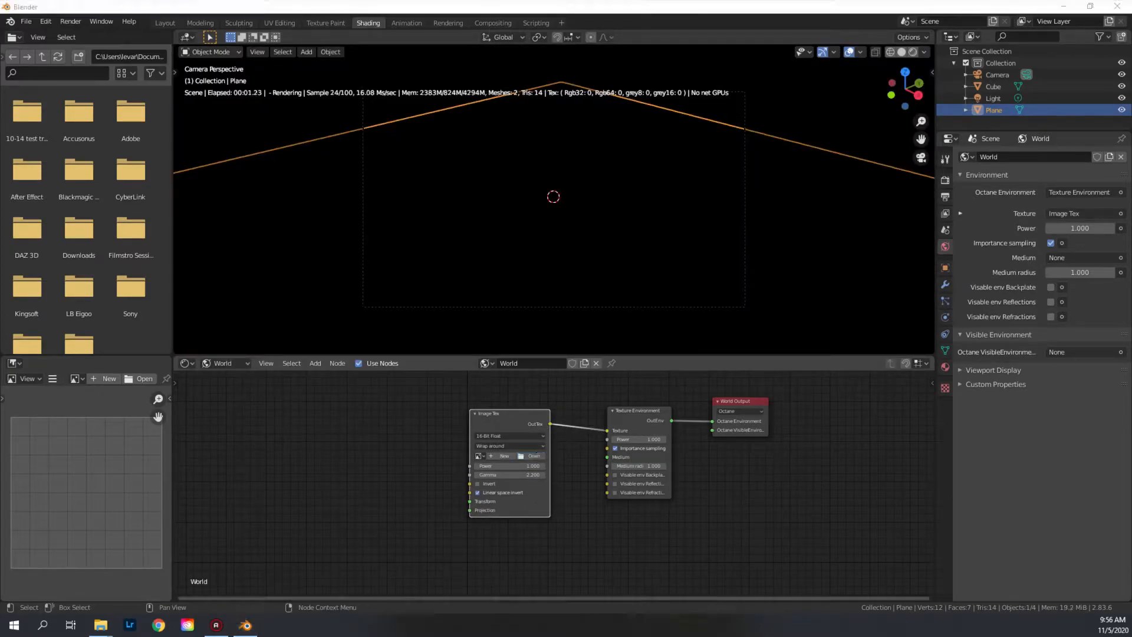
{"action": "double_click", "coordinate": [493, 576]}
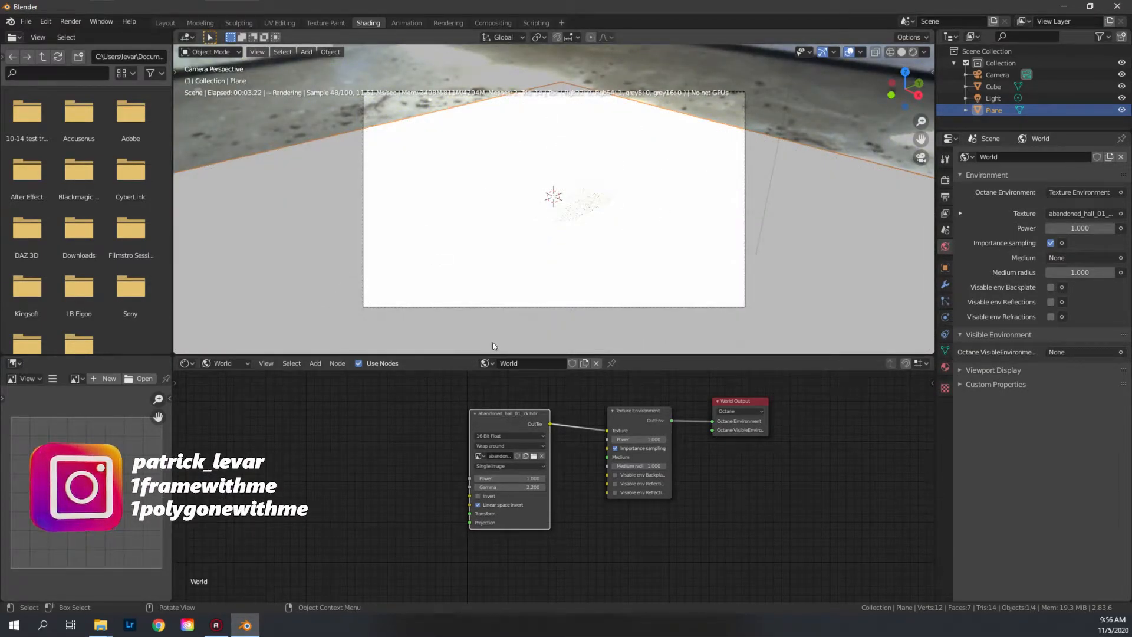
{"action": "left_click", "coordinate": [510, 487]}
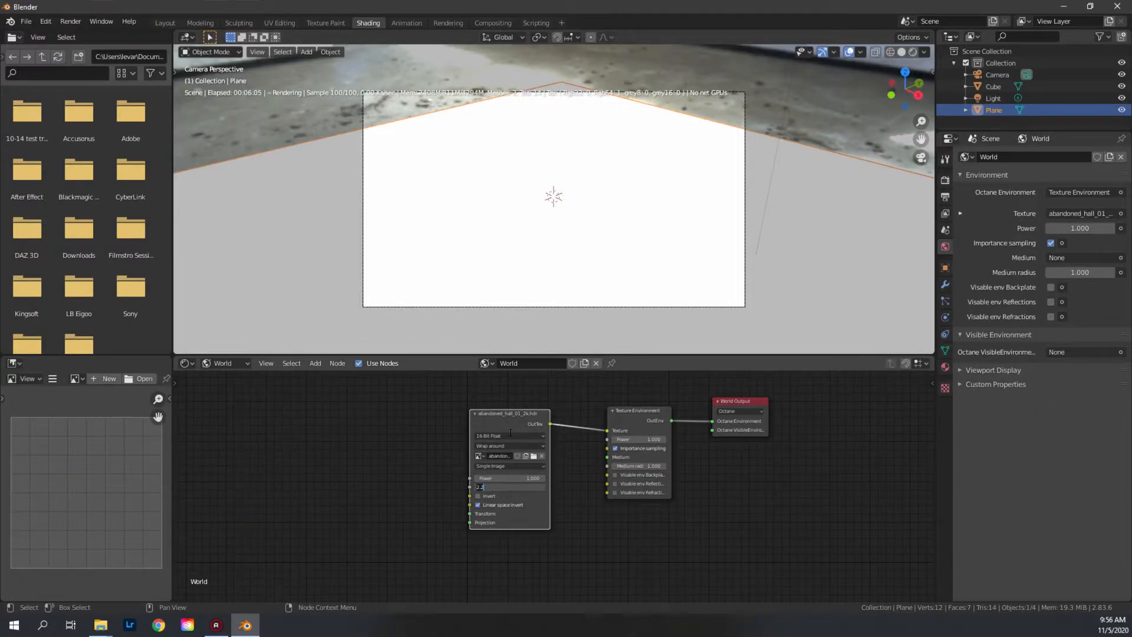
{"action": "type", "text": "1"}
{"action": "key", "text": "Return"}
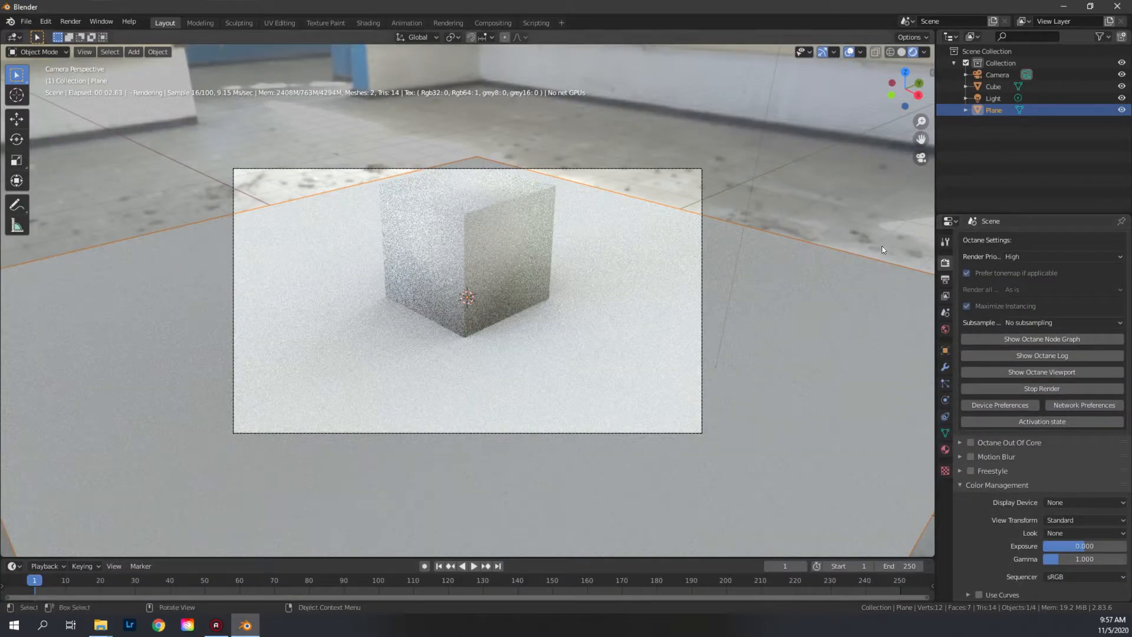
Step: Enable the Octane Camera Imager preview with Override on, and set its response type to sRGB
{"action": "key", "text": "n"}
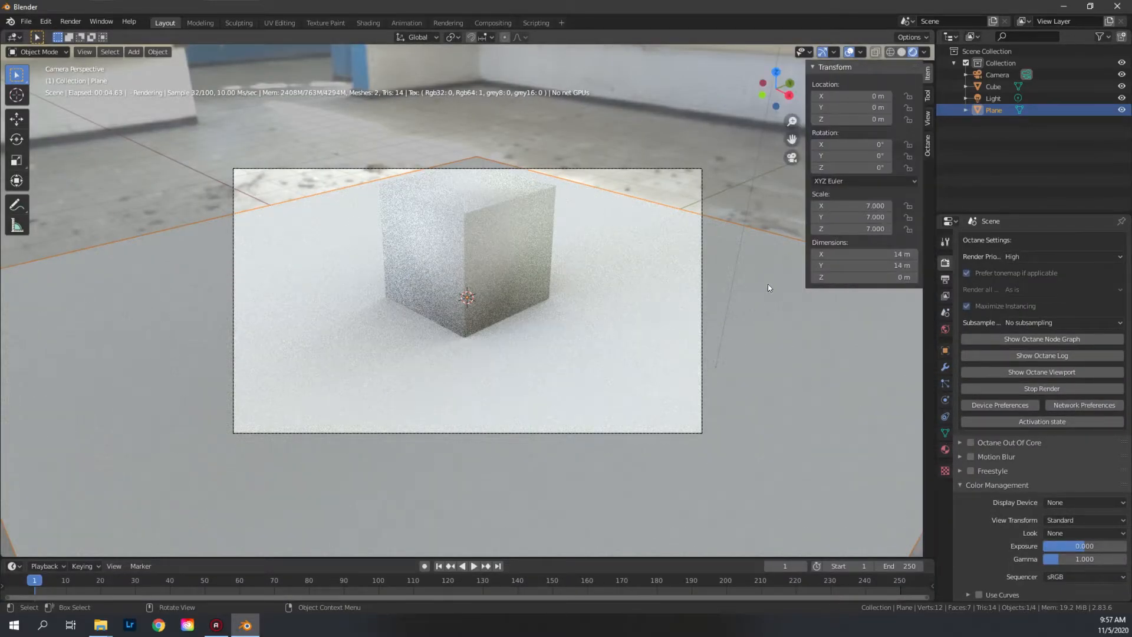
{"action": "left_click", "coordinate": [925, 152]}
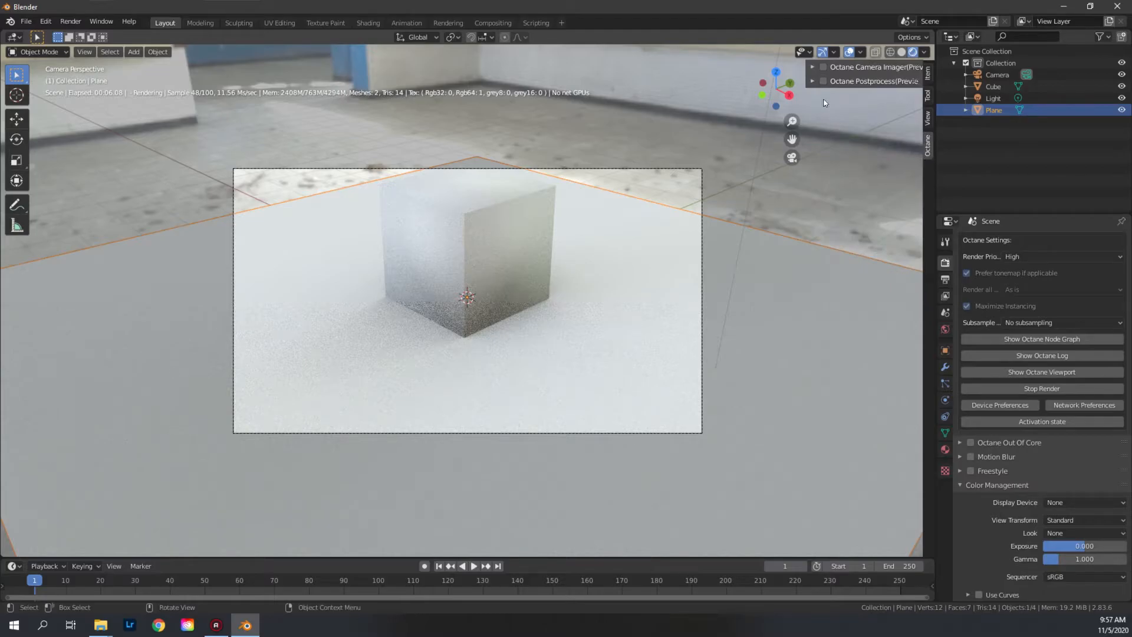
{"action": "left_click", "coordinate": [813, 68]}
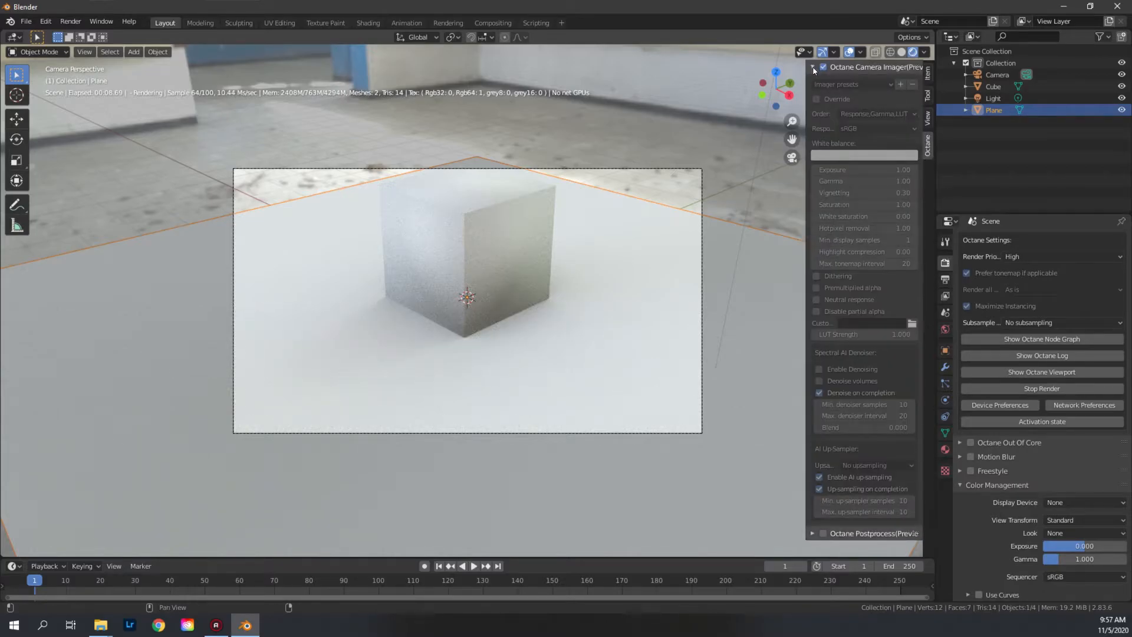
{"action": "left_click", "coordinate": [816, 99]}
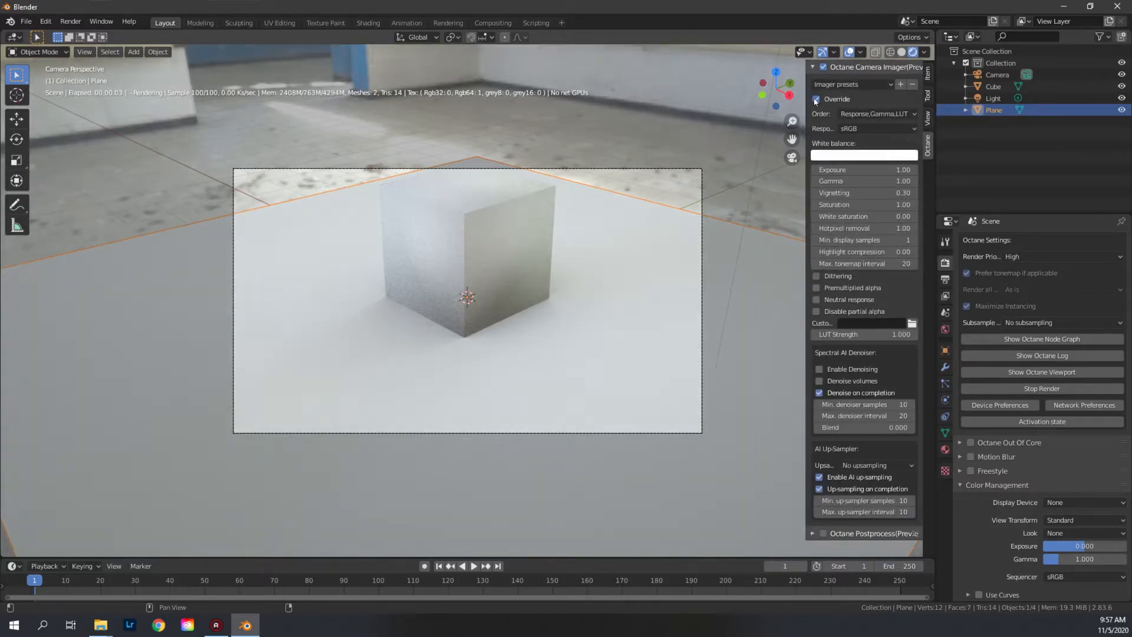
{"action": "left_click", "coordinate": [867, 128]}
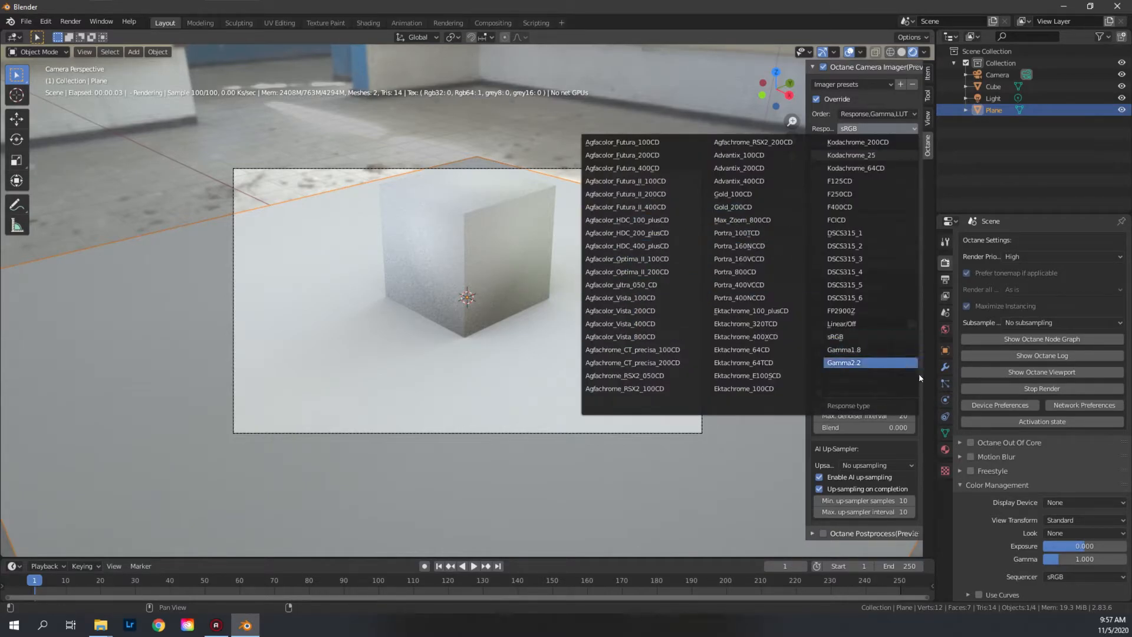
{"action": "left_click", "coordinate": [835, 337]}
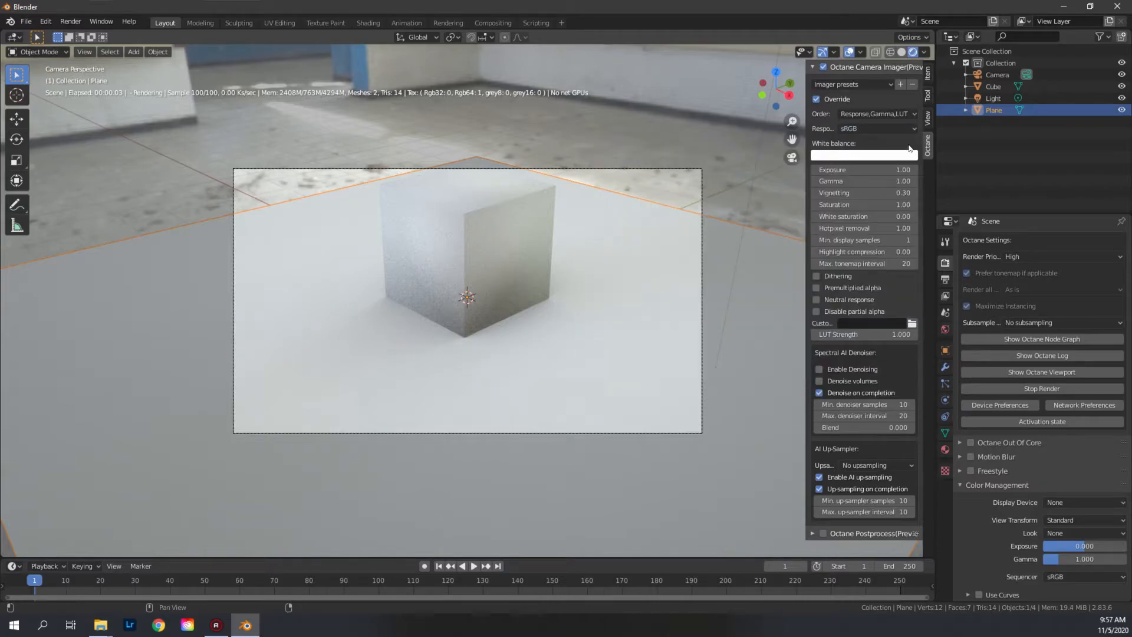
Step: Try a different exposure in the camera imager preview and set it back to 1
{"action": "mouse_move", "coordinate": [862, 170]}
{"action": "left_mouse_down"}
{"action": "mouse_move", "coordinate": [828, 170]}
{"action": "mouse_move", "coordinate": [917, 170]}
{"action": "mouse_move", "coordinate": [825, 170]}
{"action": "mouse_move", "coordinate": [874, 172]}
{"action": "left_mouse_up"}
{"action": "left_click", "coordinate": [874, 172]}
{"action": "type", "text": "1"}
{"action": "key", "text": "Return"}
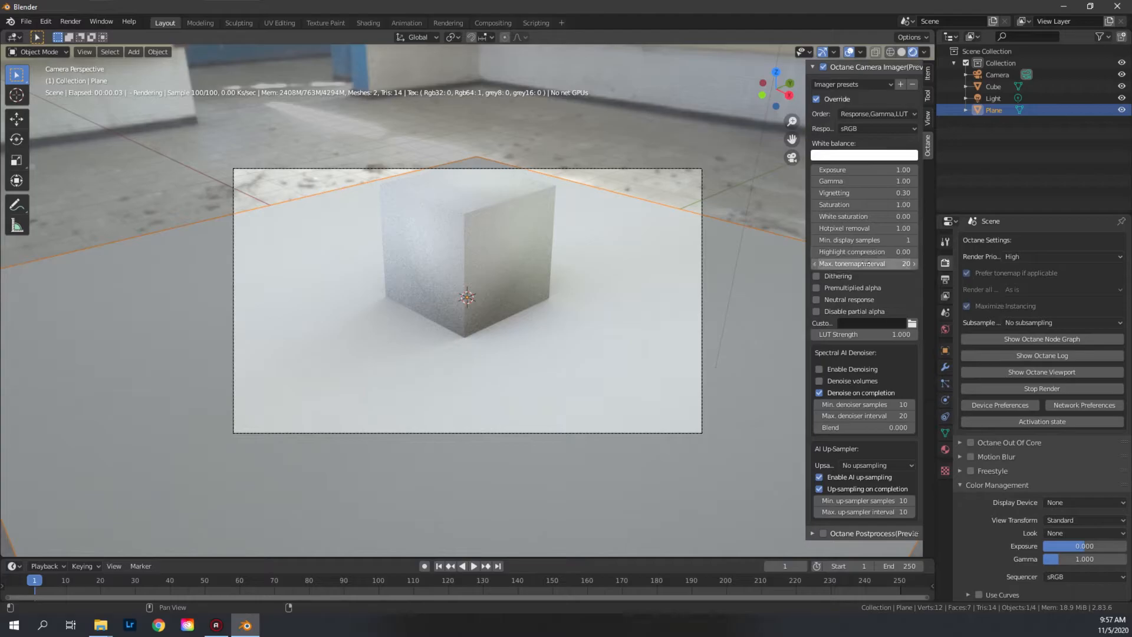
Step: Set the camera imager's highlight compression to 1 and enable denoising in the Spectral AI Denoiser
{"action": "left_click", "coordinate": [872, 250]}
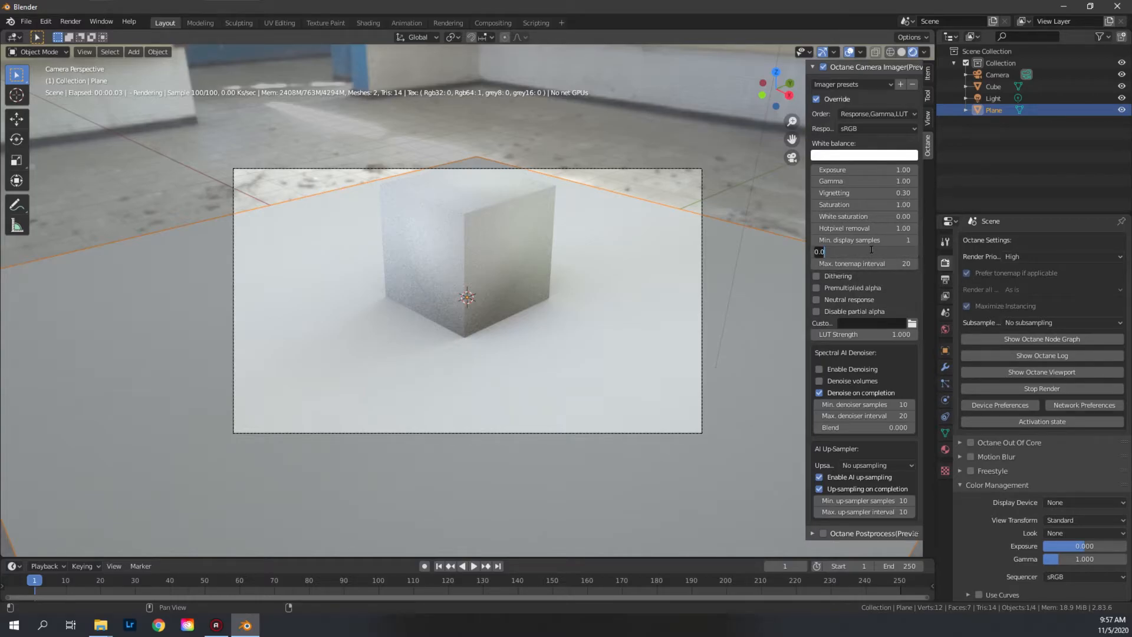
{"action": "type", "text": "1"}
{"action": "key", "text": "Return"}
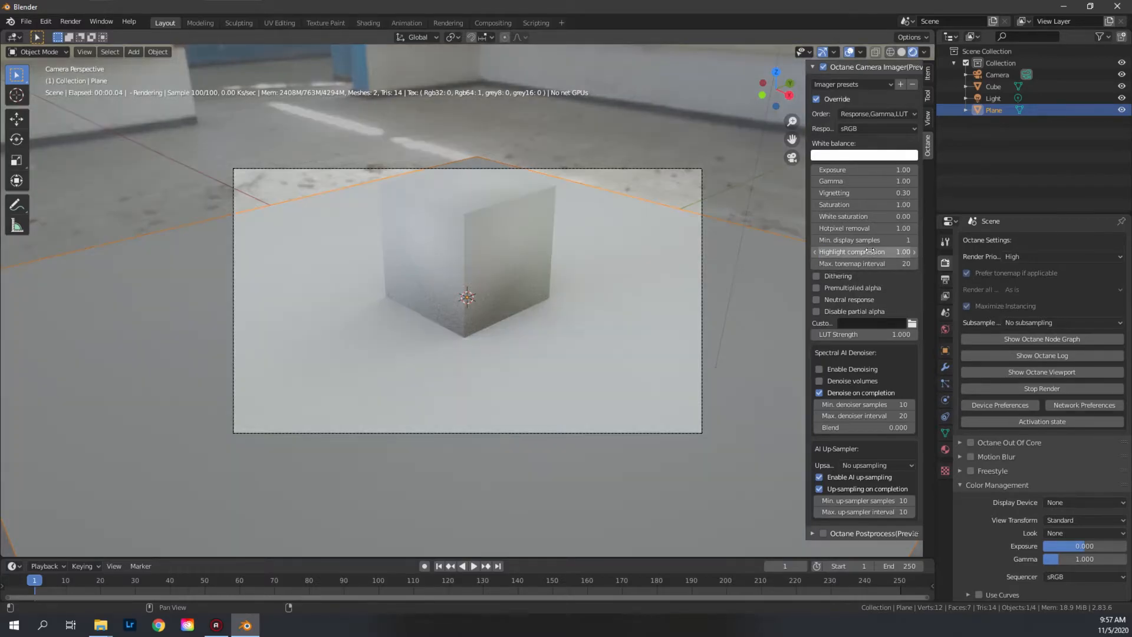
{"action": "left_click", "coordinate": [819, 369]}
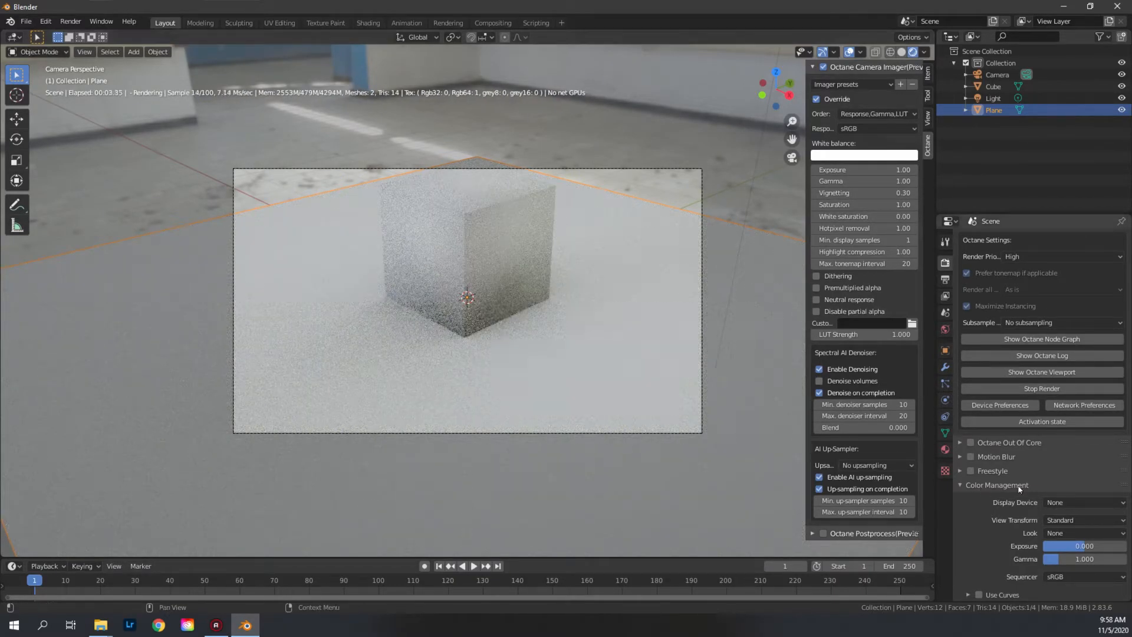
Step: Preview the Denoiser Beauty pass for the view layer and switch the preview pass back to Combined
{"action": "left_click", "coordinate": [946, 296]}
{"action": "left_click", "coordinate": [978, 352]}
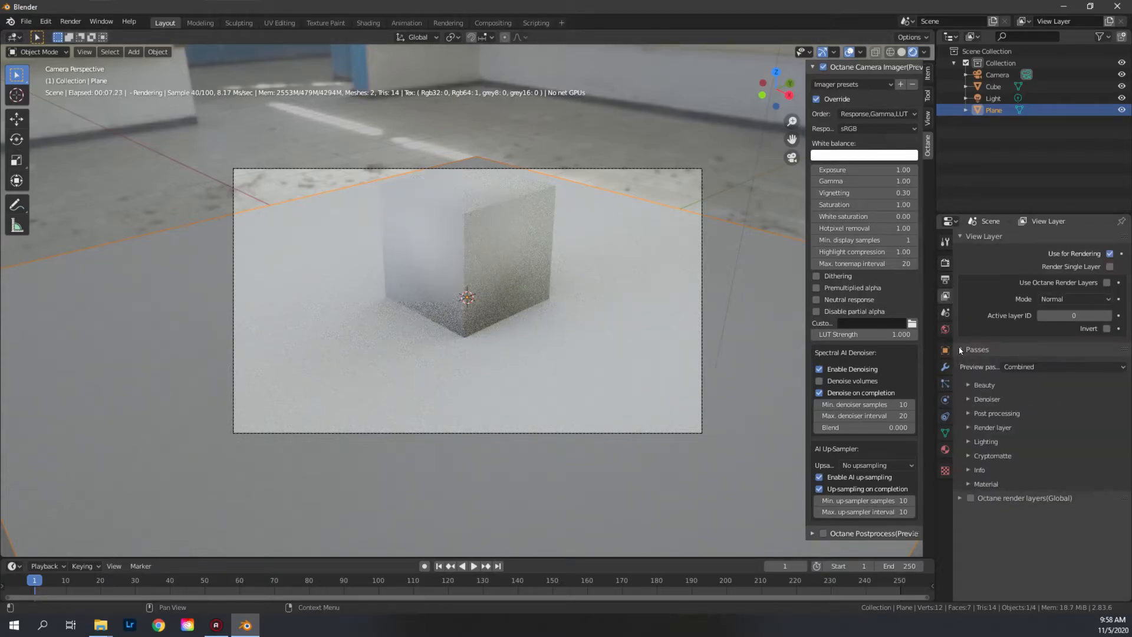
{"action": "left_click", "coordinate": [1031, 367]}
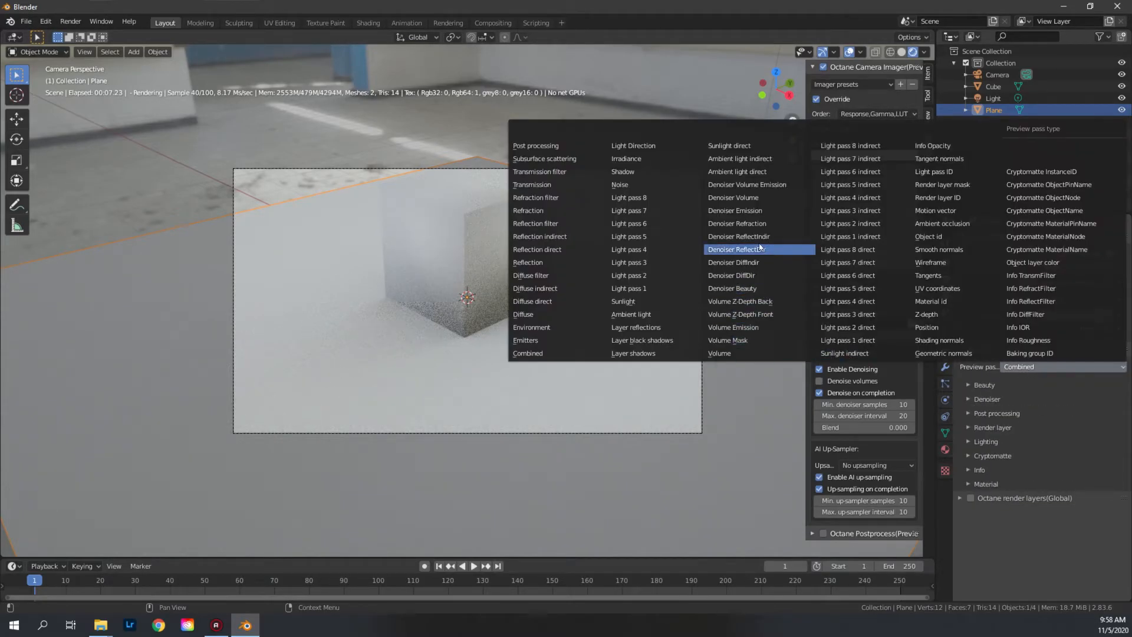
{"action": "left_click", "coordinate": [754, 289]}
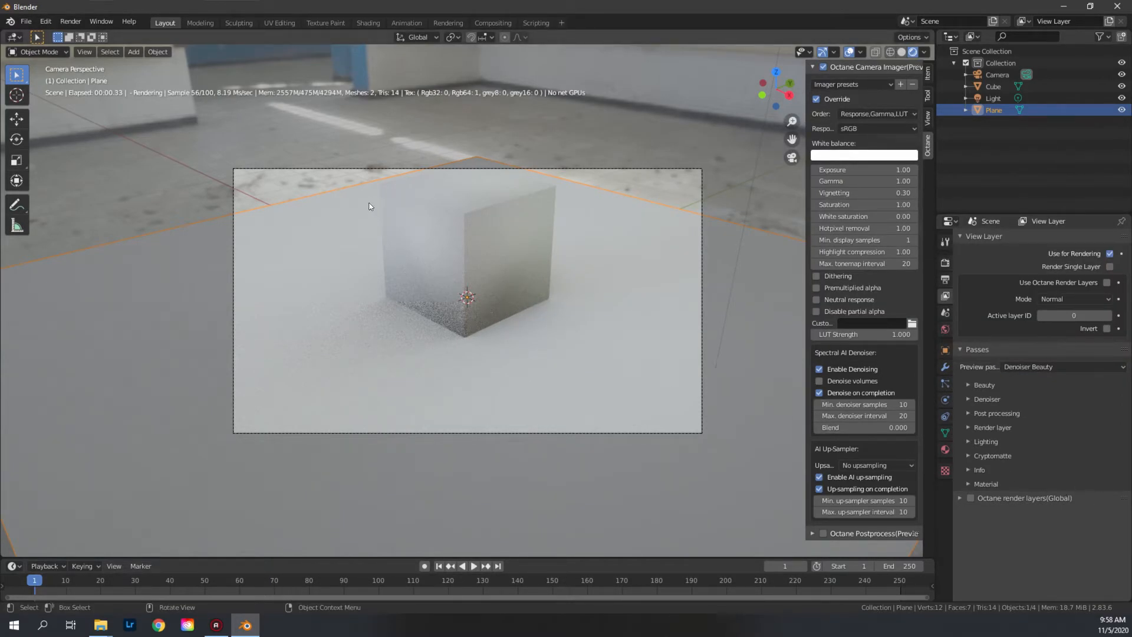
{"action": "left_click", "coordinate": [1035, 367]}
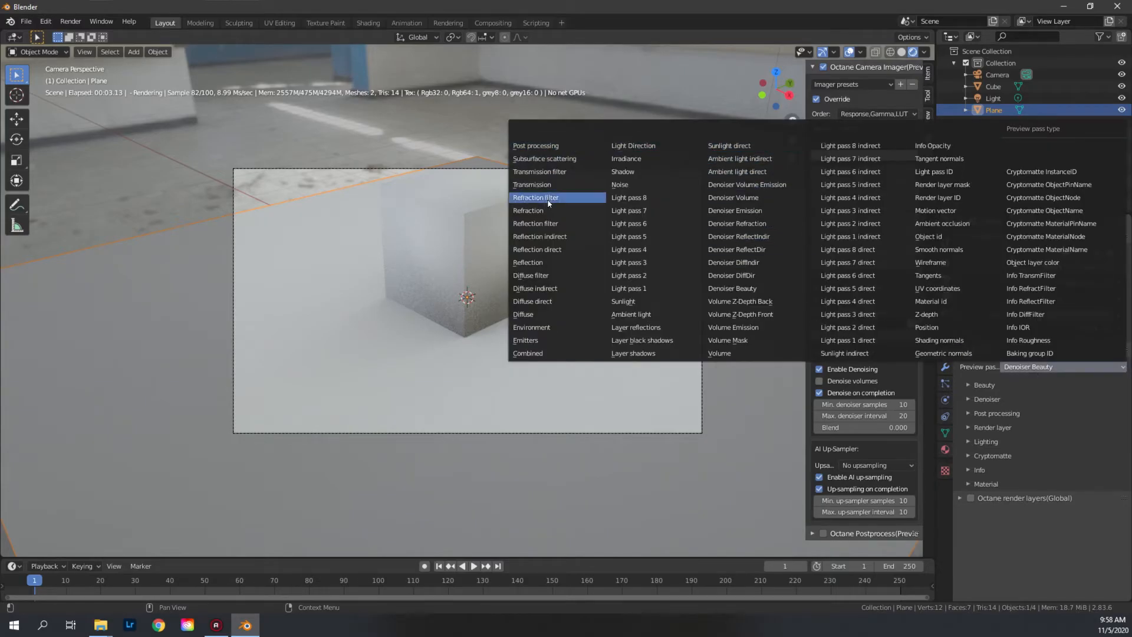
{"action": "left_click", "coordinate": [555, 353]}
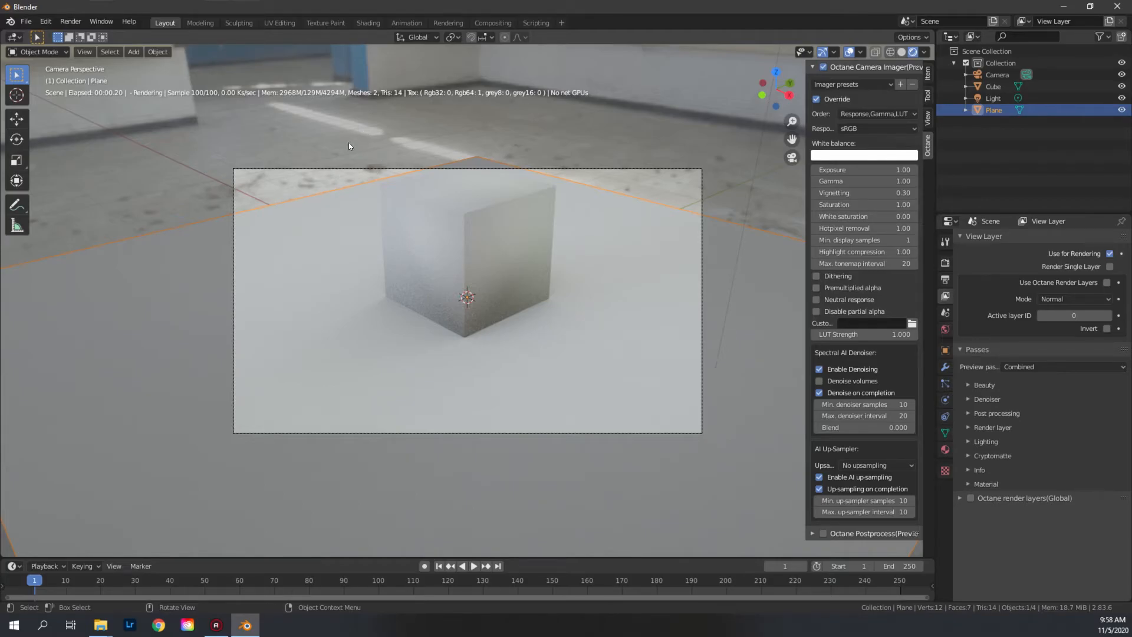
Step: Add a Full Transform node to the World shader and connect it to the HDR image node's Transform input
{"action": "left_click", "coordinate": [367, 22]}
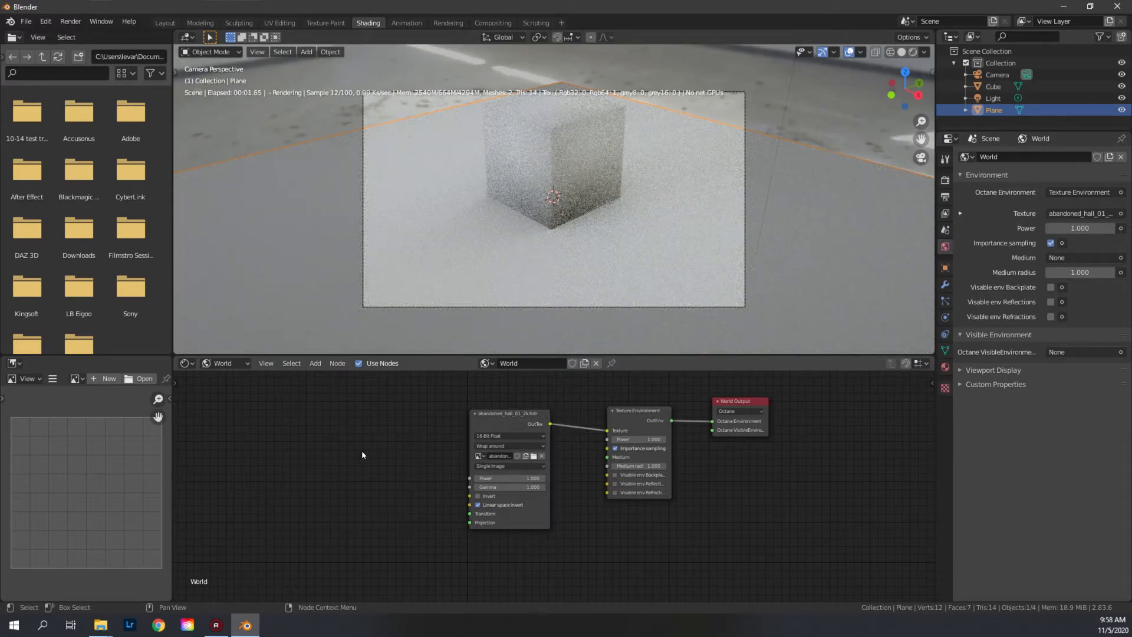
{"action": "key", "text": "shift+a"}
{"action": "mouse_move", "coordinate": [359, 455]}
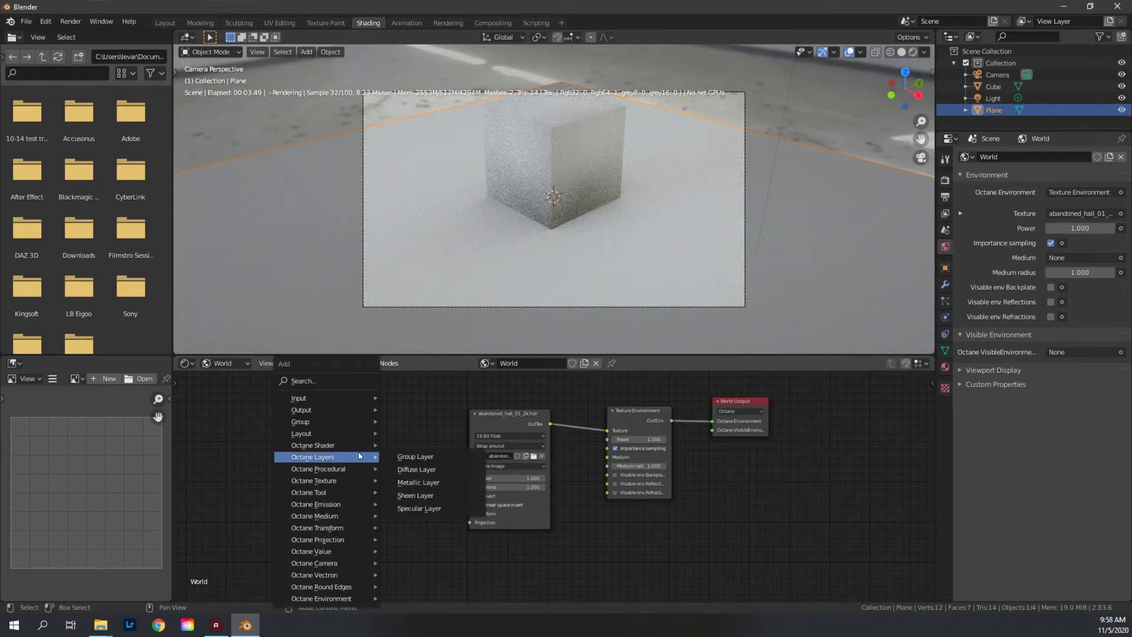
{"action": "mouse_move", "coordinate": [341, 534]}
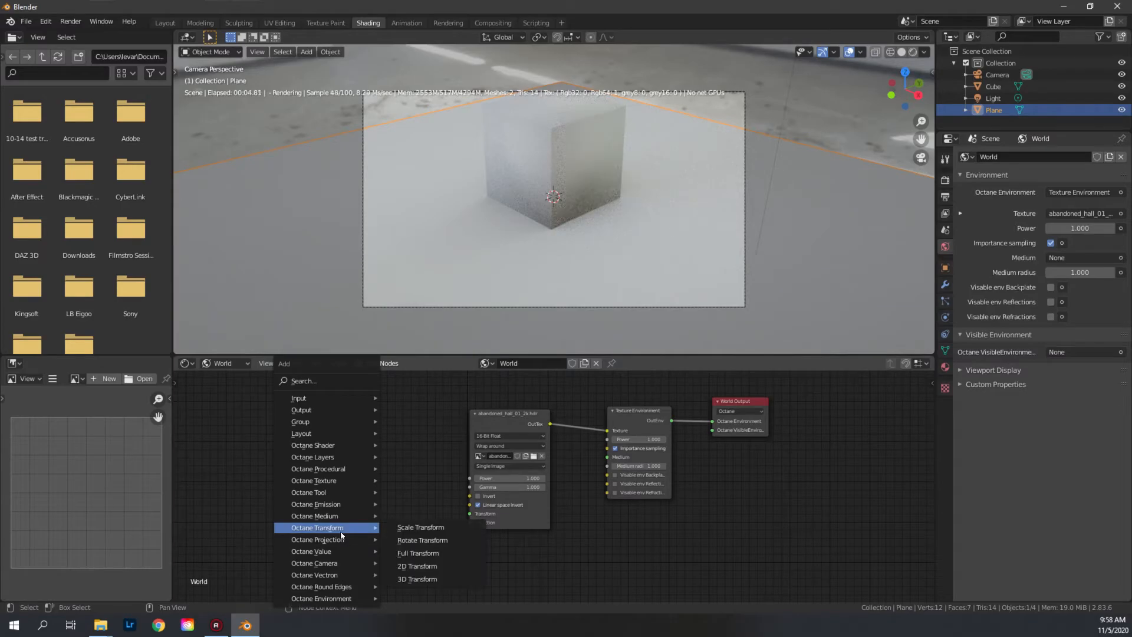
{"action": "left_click", "coordinate": [417, 553]}
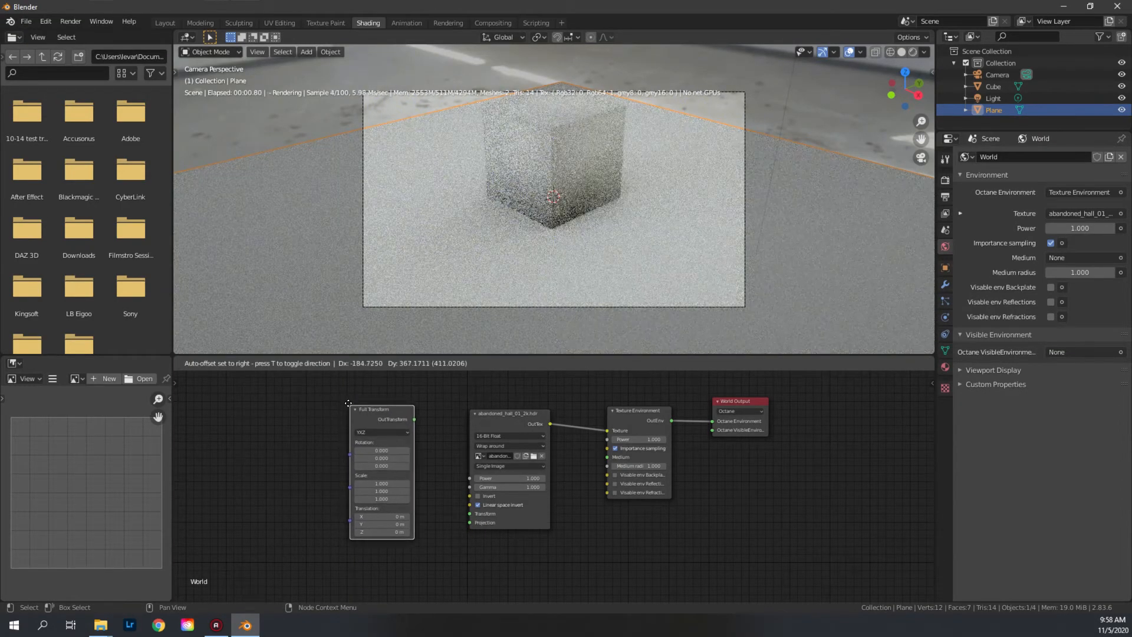
{"action": "left_click", "coordinate": [348, 404]}
{"action": "left_click_drag", "start_coordinate": [415, 420], "coordinate": [471, 515]}
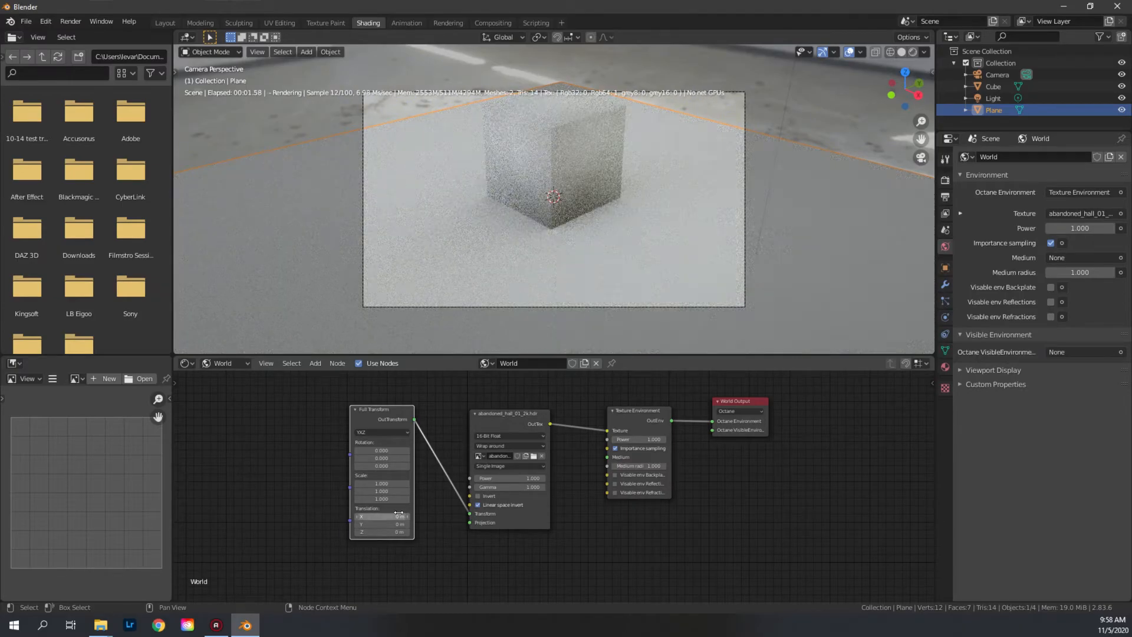
Step: Shift the HDR image by setting the Full Transform node's X translation to 0.5 m
{"action": "mouse_move", "coordinate": [383, 517]}
{"action": "left_mouse_down"}
{"action": "mouse_move", "coordinate": [330, 516]}
{"action": "mouse_move", "coordinate": [391, 514]}
{"action": "left_mouse_up"}
{"action": "key", "text": "Escape"}
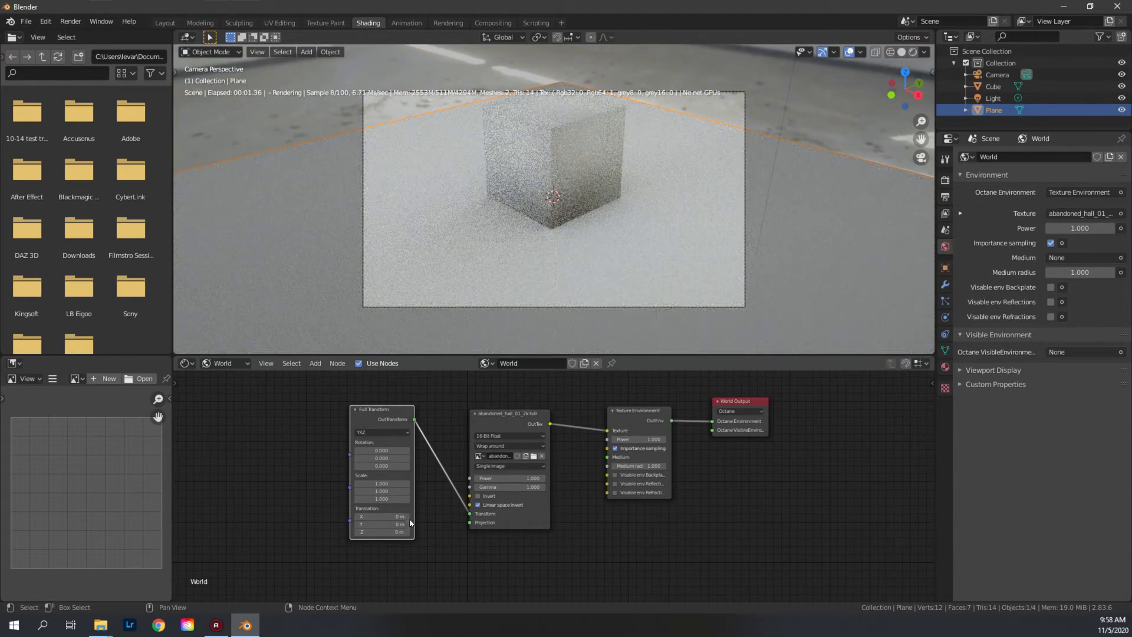
{"action": "left_click", "coordinate": [408, 516]}
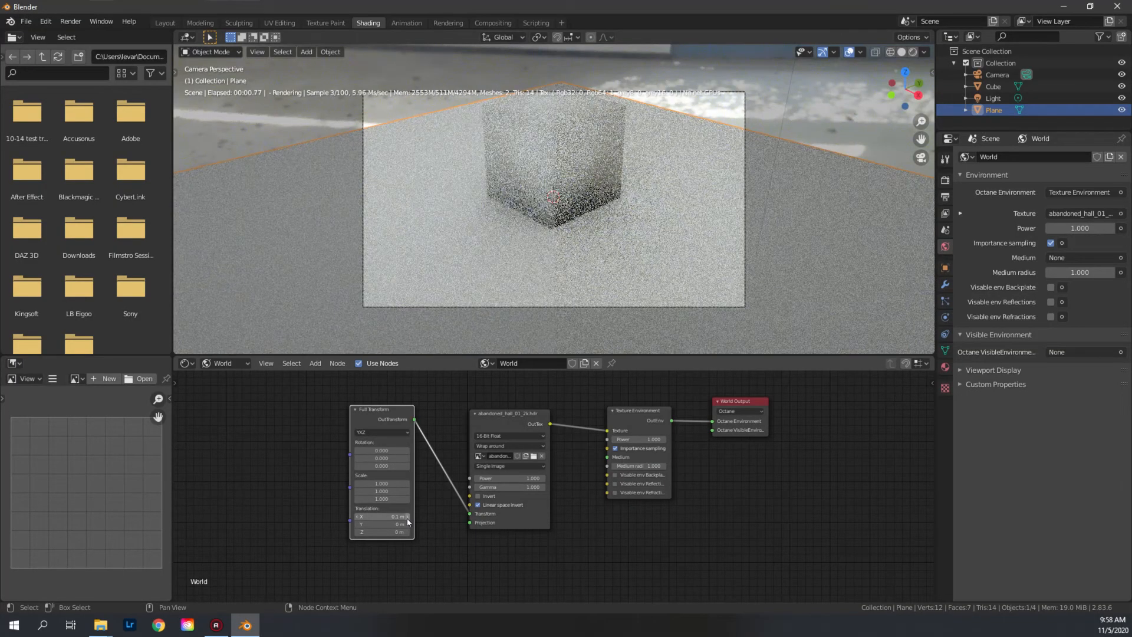
{"action": "left_click", "coordinate": [407, 518]}
{"action": "left_click", "coordinate": [407, 518]}
{"action": "left_click", "coordinate": [408, 517]}
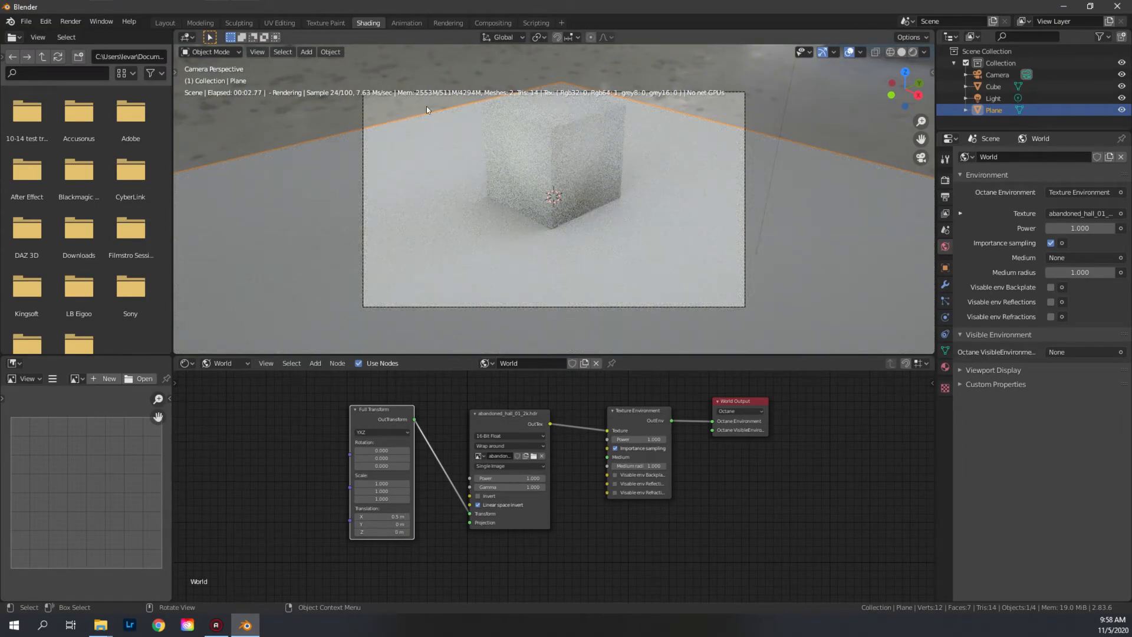
Step: Delete the plane and enable the Alpha channel in the Octane kernel settings
{"action": "key", "text": "x"}
{"action": "left_click", "coordinate": [438, 260]}
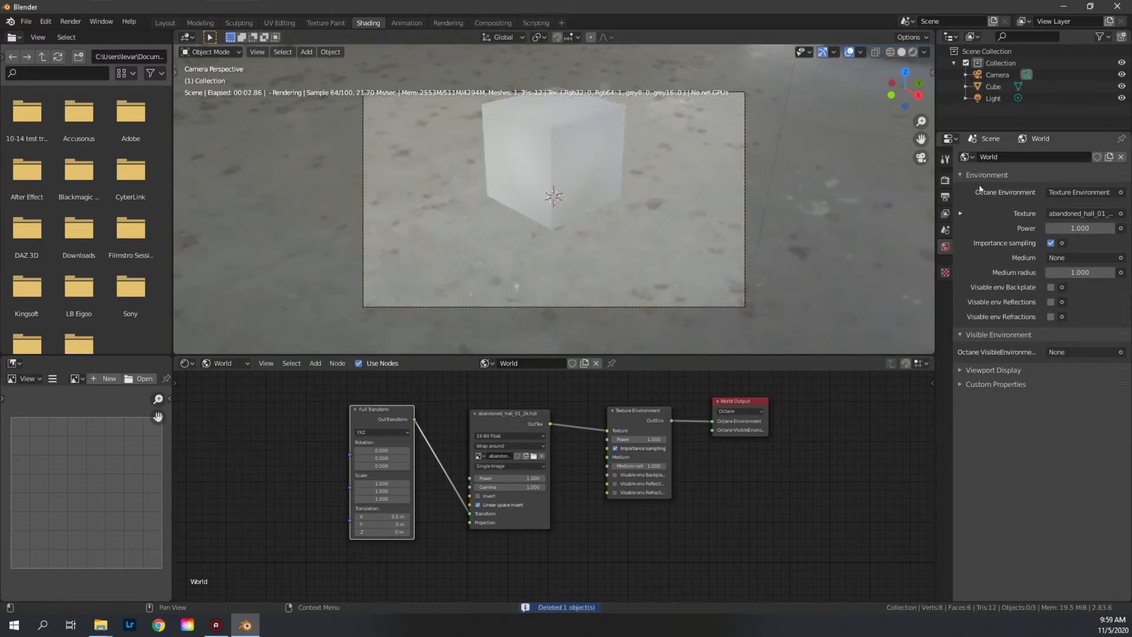
{"action": "left_click", "coordinate": [945, 180]}
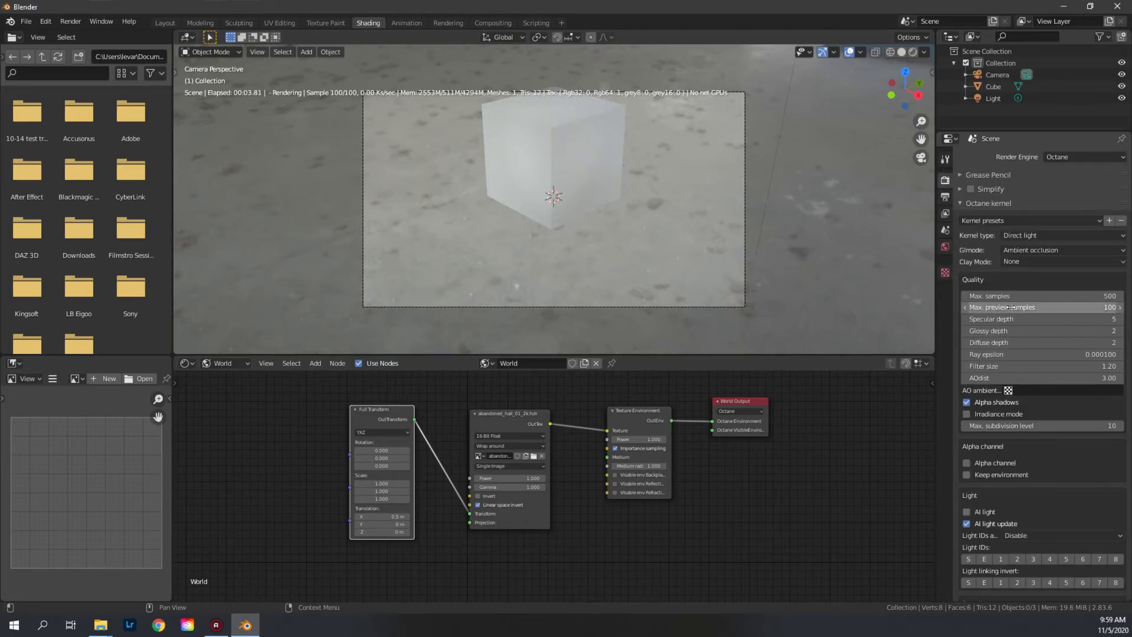
{"action": "scroll", "coordinate": [1013, 382], "scroll_direction": "down", "scroll_amount": 1}
{"action": "left_click", "coordinate": [967, 461]}
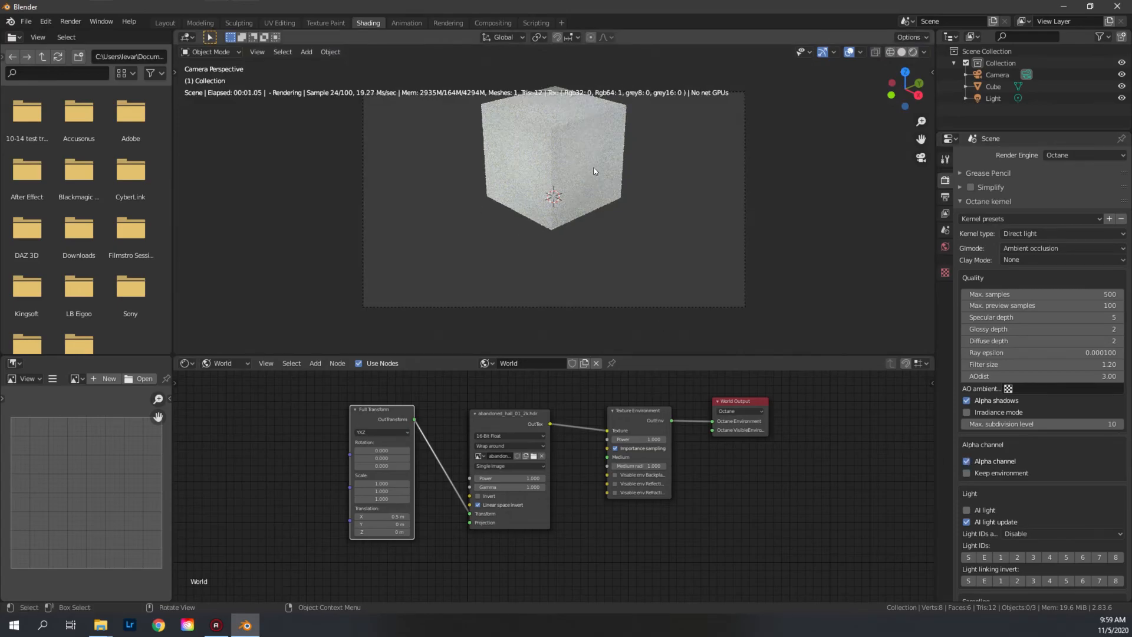